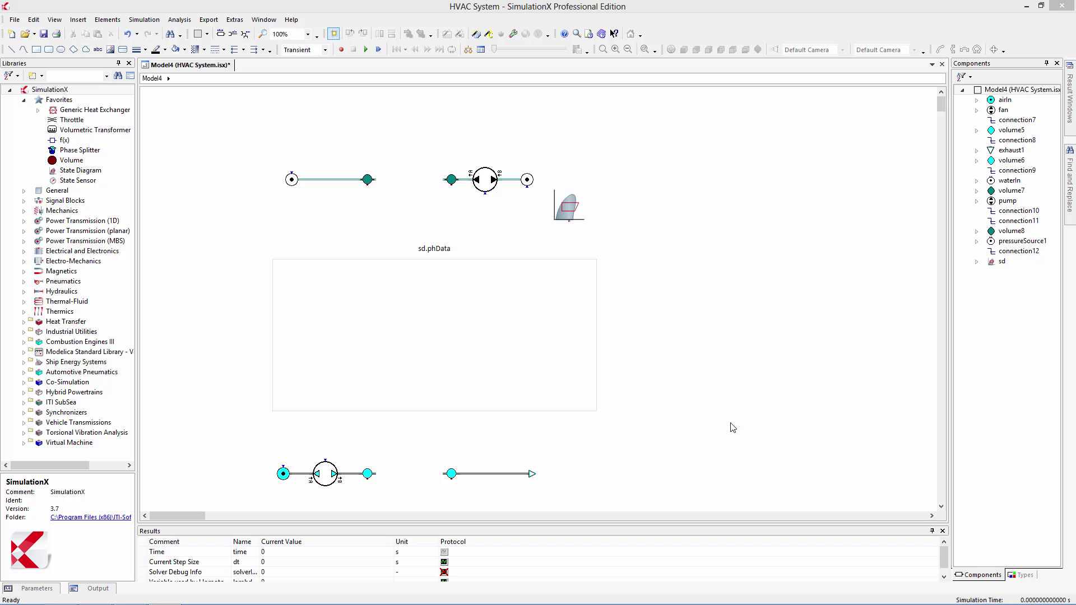
Step: Place two Generic Heat Exchangers from Favorites, hx above the phData box and hx1 below it
left_click_drag(108, 110, 399, 213)
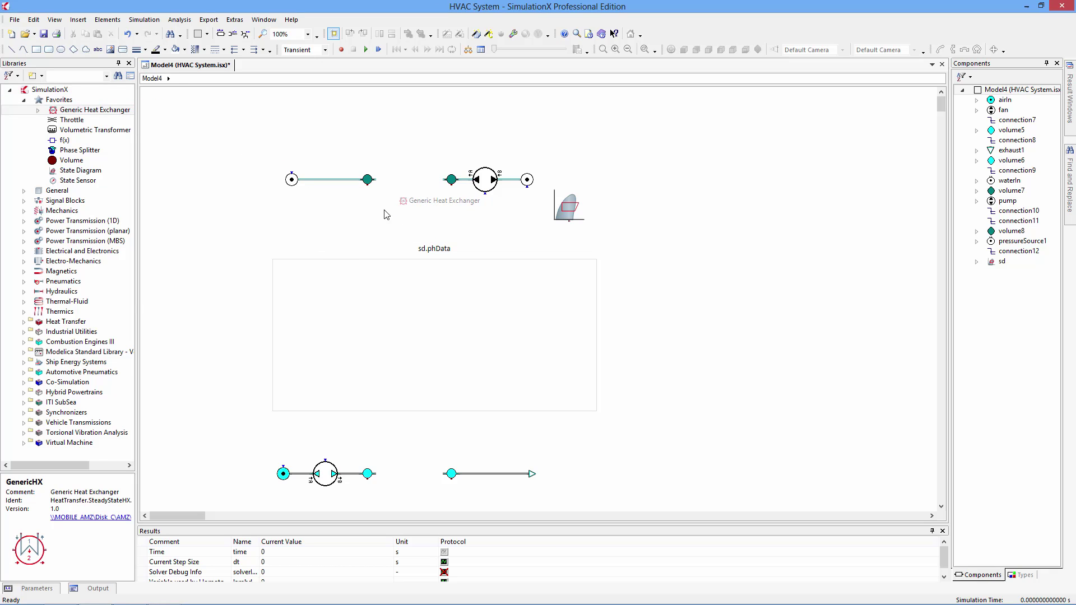
left_click_drag(331, 359, 392, 413)
Step: Flip hx1 vertically and set hx's fluids to Hydraulic Liquid and TF Table Based Fluids (TLK)
left_click(391, 34)
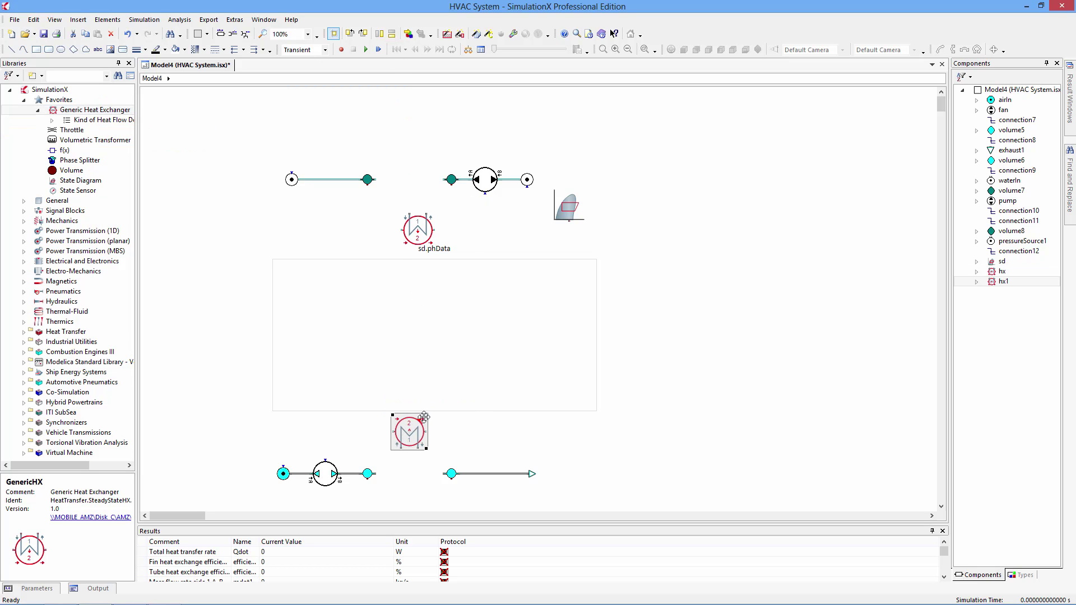
double_click(424, 233)
left_click(825, 286)
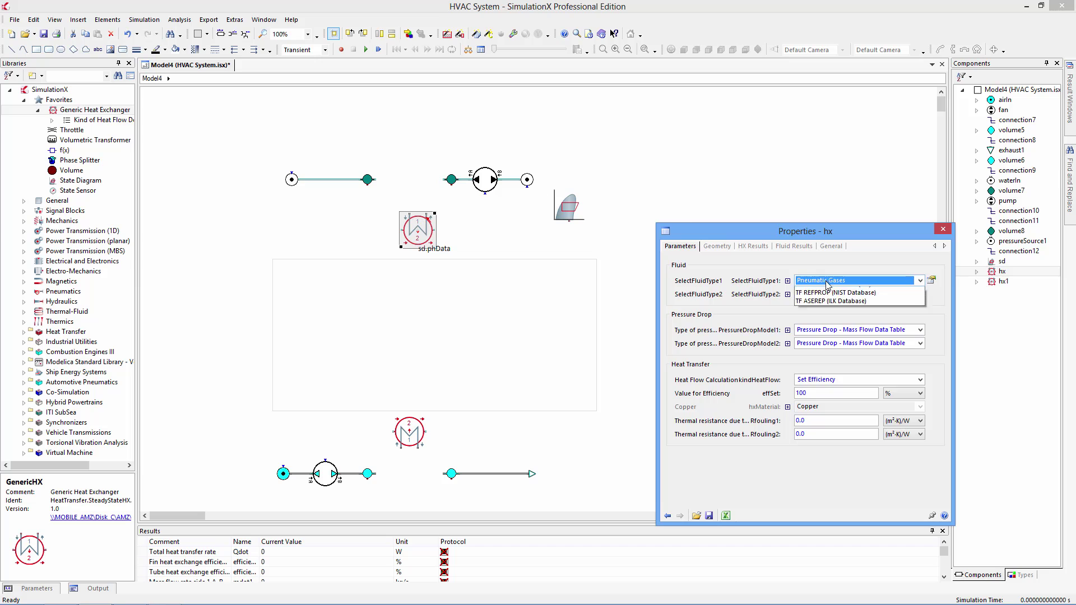
left_click(822, 309)
left_click(815, 297)
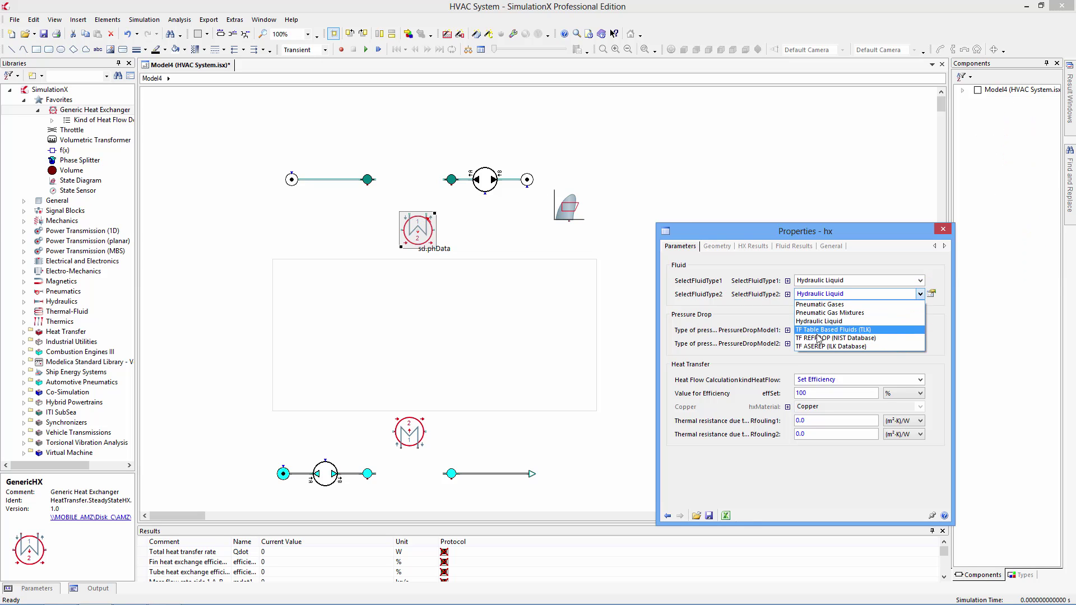
left_click(824, 322)
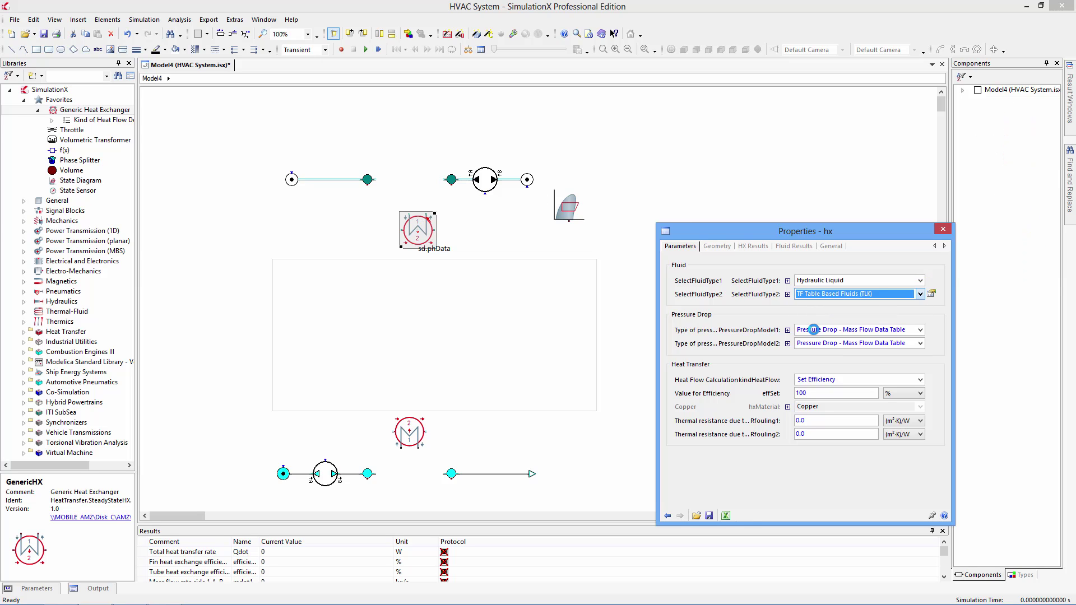
Step: Set hx1's second fluid type to TF Table Based Fluids (TLK)
left_click(415, 436)
left_click(828, 297)
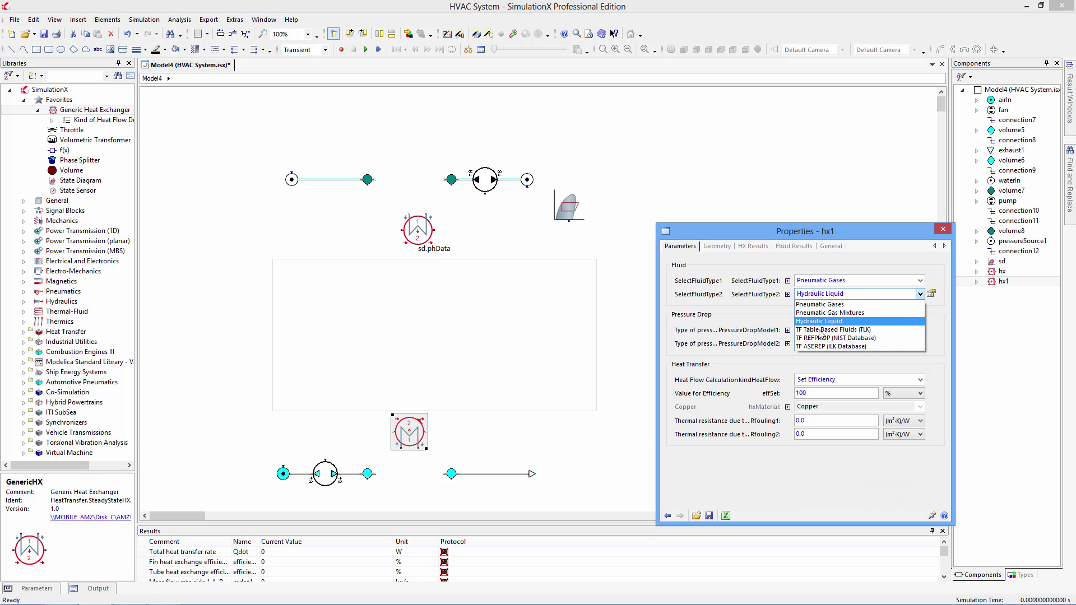
left_click(823, 322)
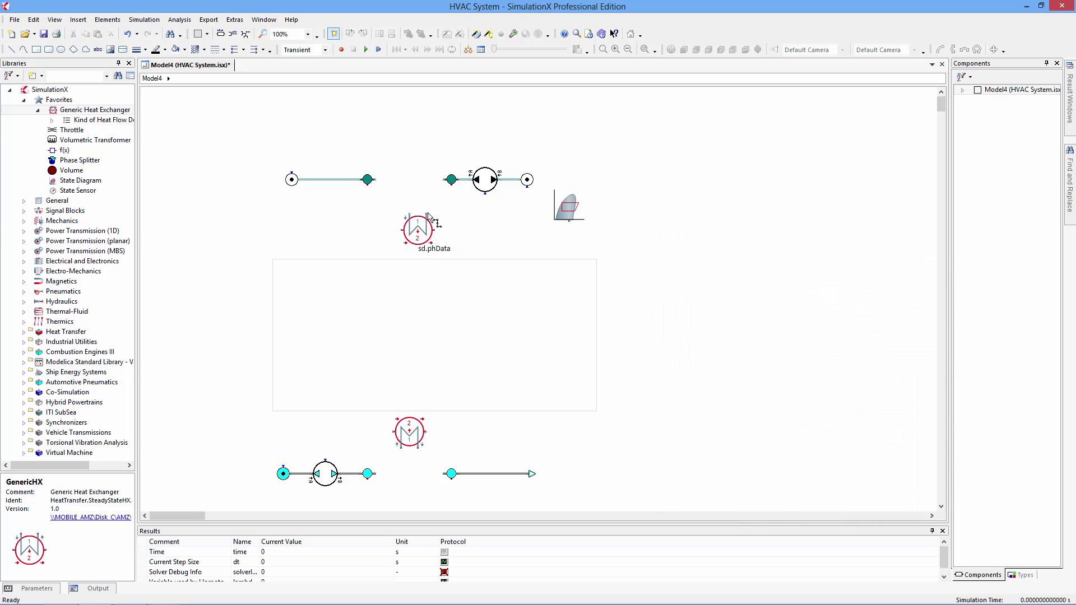
Step: Connect hx to volume7 and the top line, connect hx1 into the bottom line, and nudge hx left
left_click(445, 185)
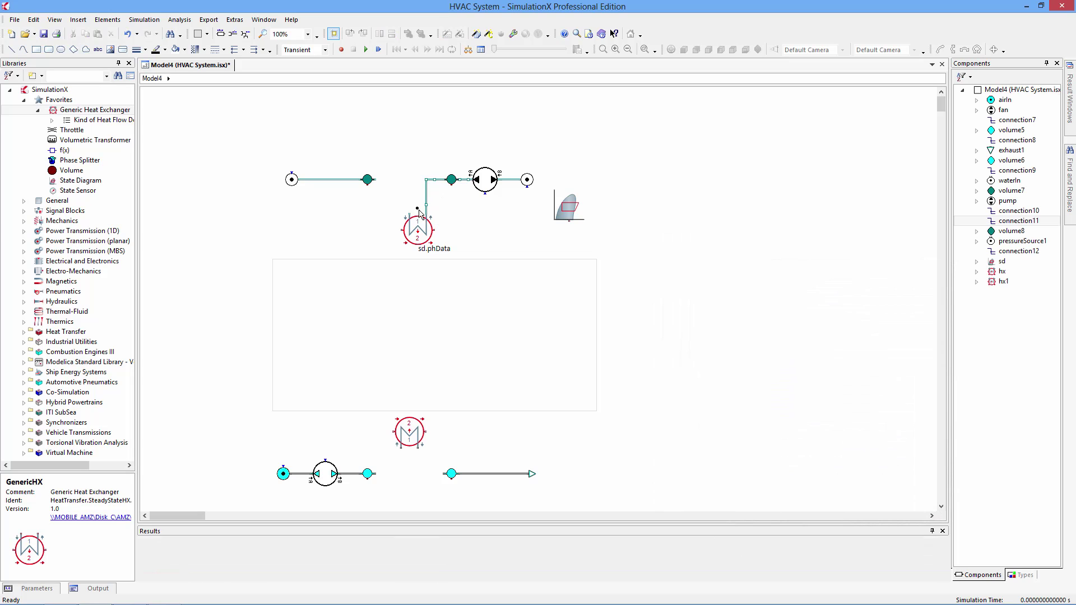
left_click(382, 183)
left_click(400, 447)
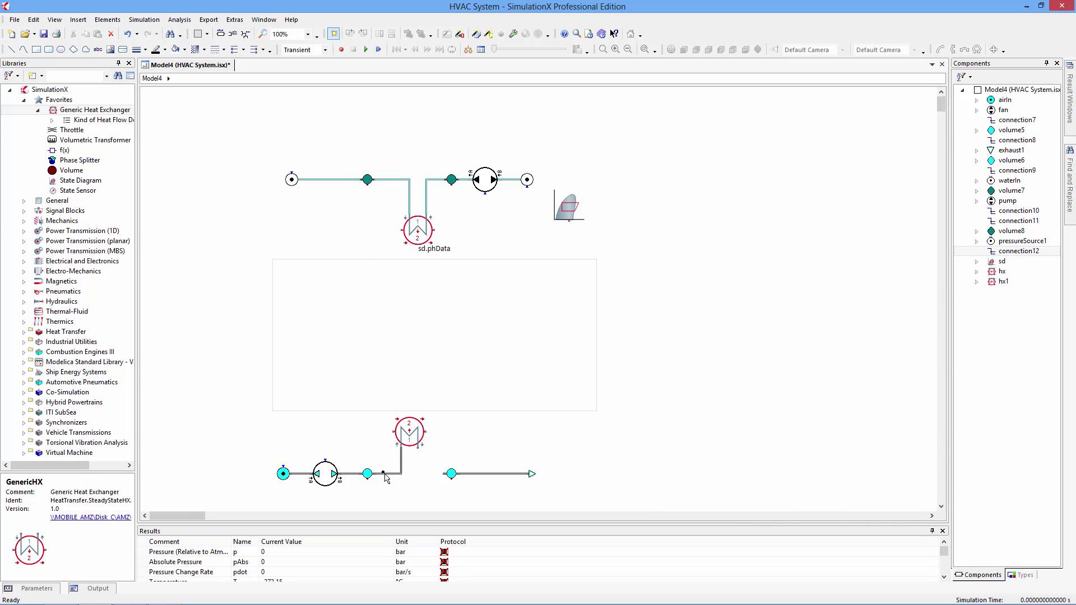
left_click(385, 475)
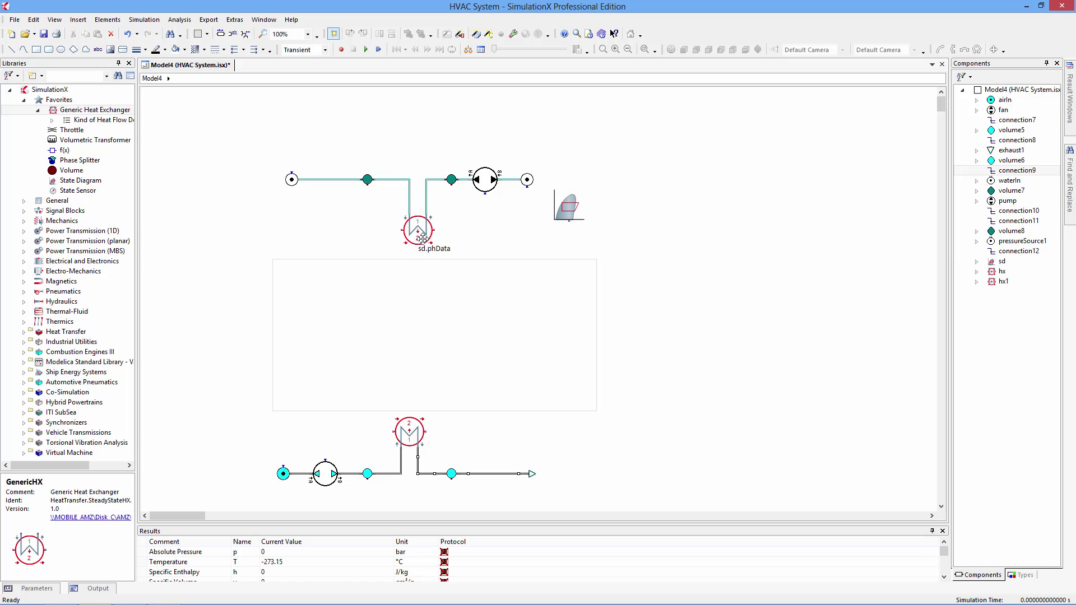
left_click_drag(417, 230, 409, 229)
left_click(791, 339)
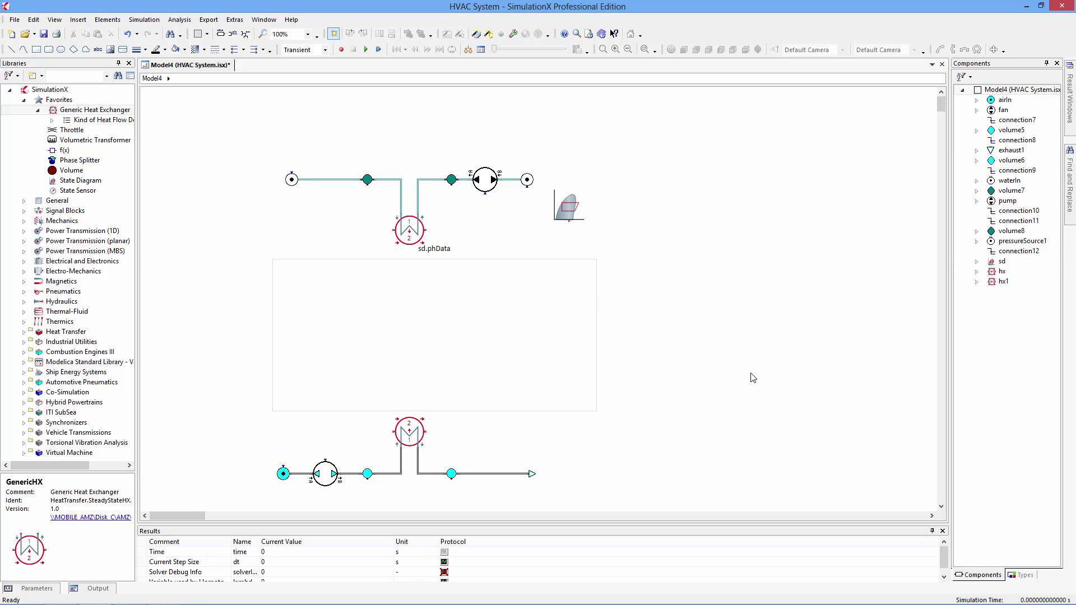
Step: Add a volumetric transformer, a throttle rotated vertical, and a phase splitter to the diagram
double_click(73, 110)
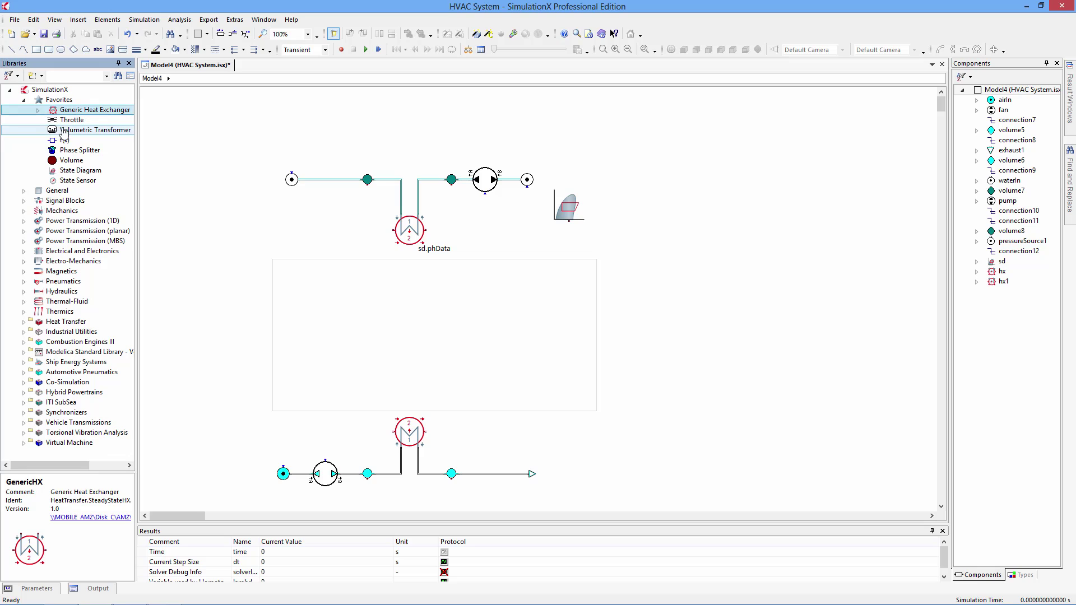
left_click_drag(66, 132, 547, 275)
left_click_drag(72, 120, 261, 297)
left_click(362, 34)
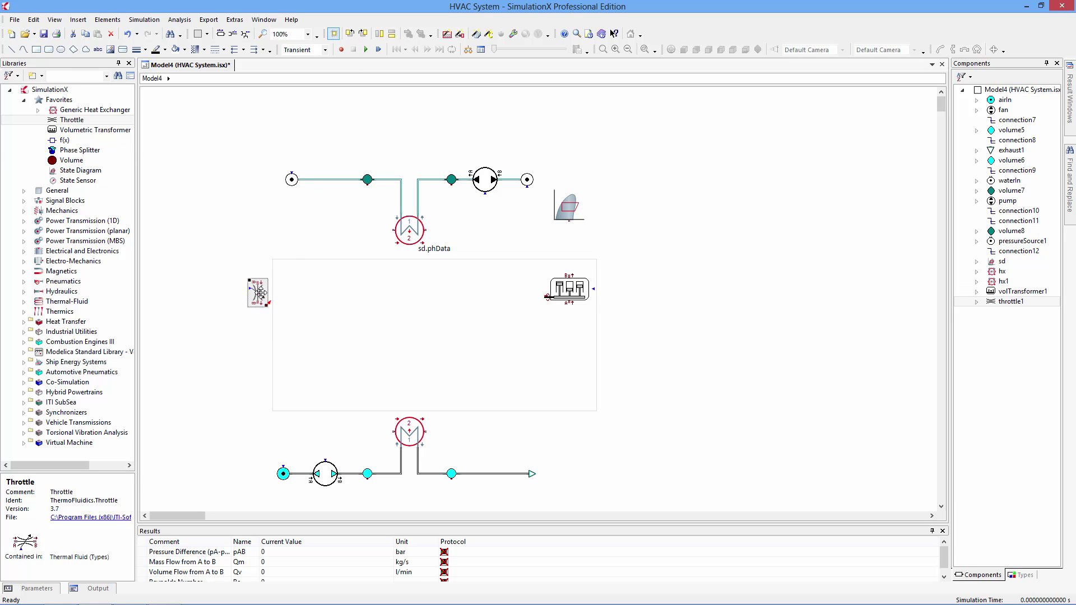
left_click_drag(72, 150, 493, 422)
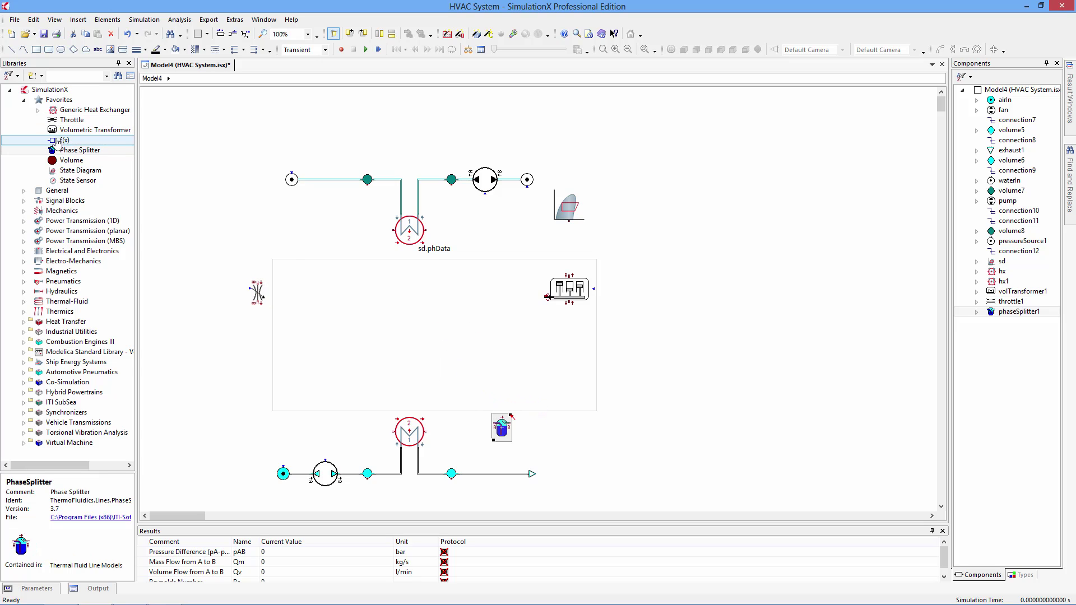
Step: Add two f(x) function blocks, wiring one to the throttle and one beside the transformer
left_click_drag(64, 140, 255, 292)
left_click(258, 292)
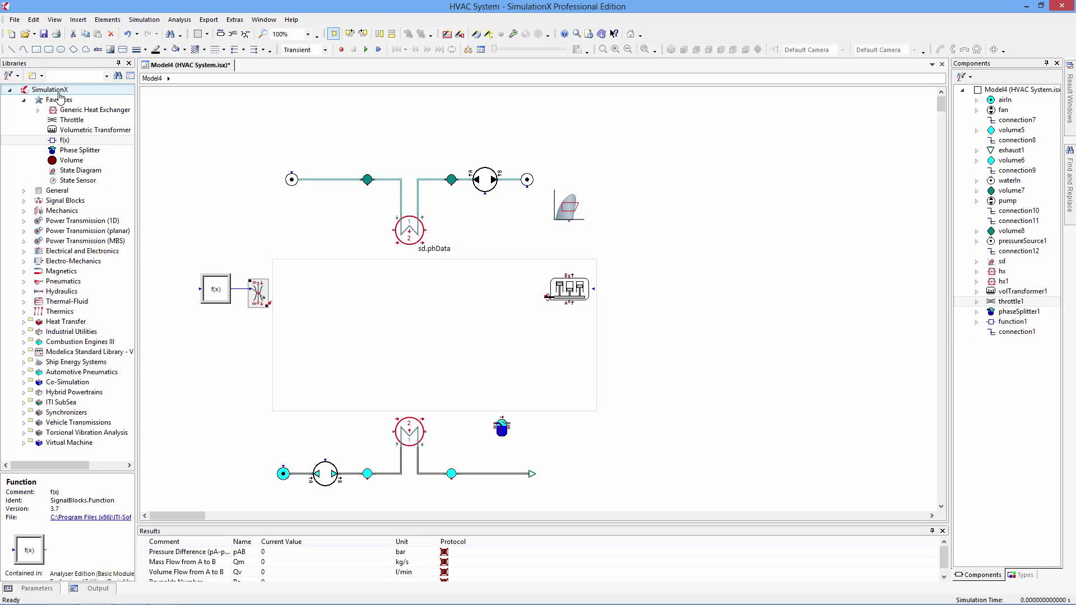
left_click_drag(72, 146, 613, 289)
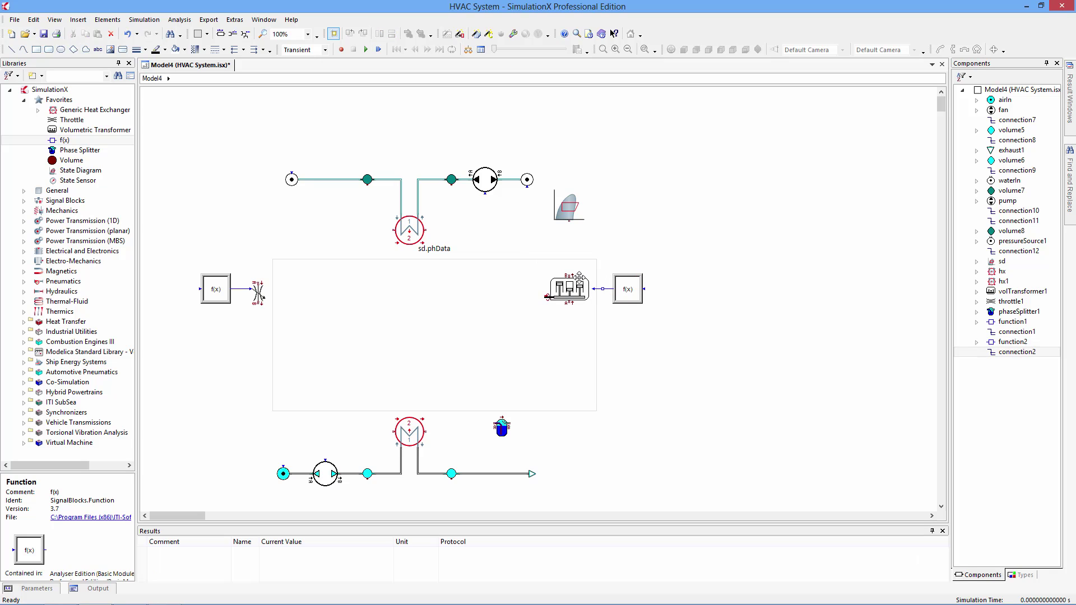
Step: Set volTransformer1 to cylinder volume 0.03, isentropic efficiency 0.7, and speed 314.15926535898*in1
double_click(562, 290)
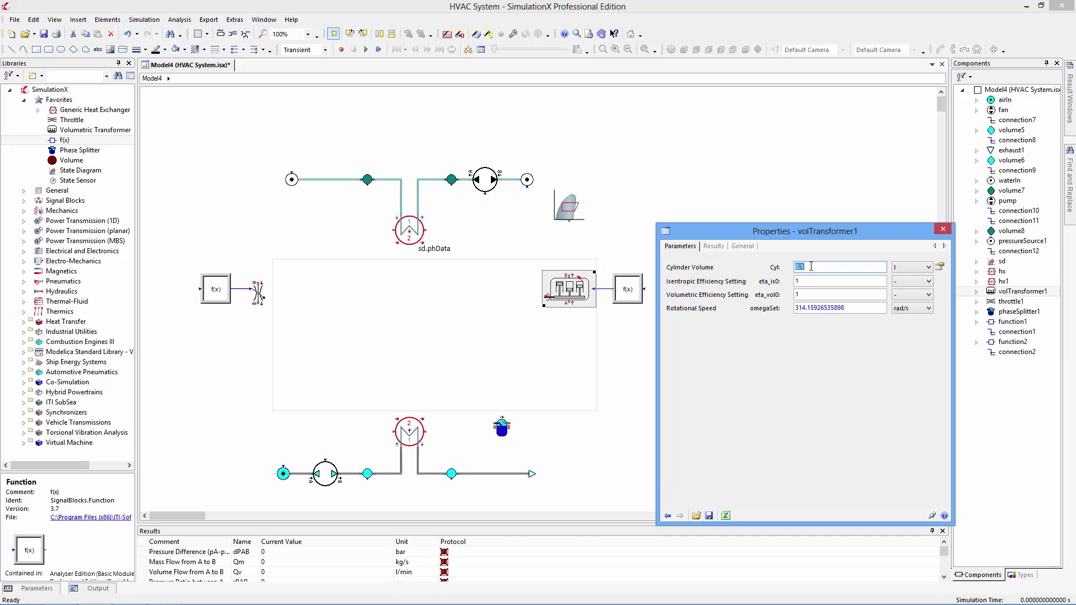
type("0")
key("Tab")
type("0")
key("Tab")
key("Tab")
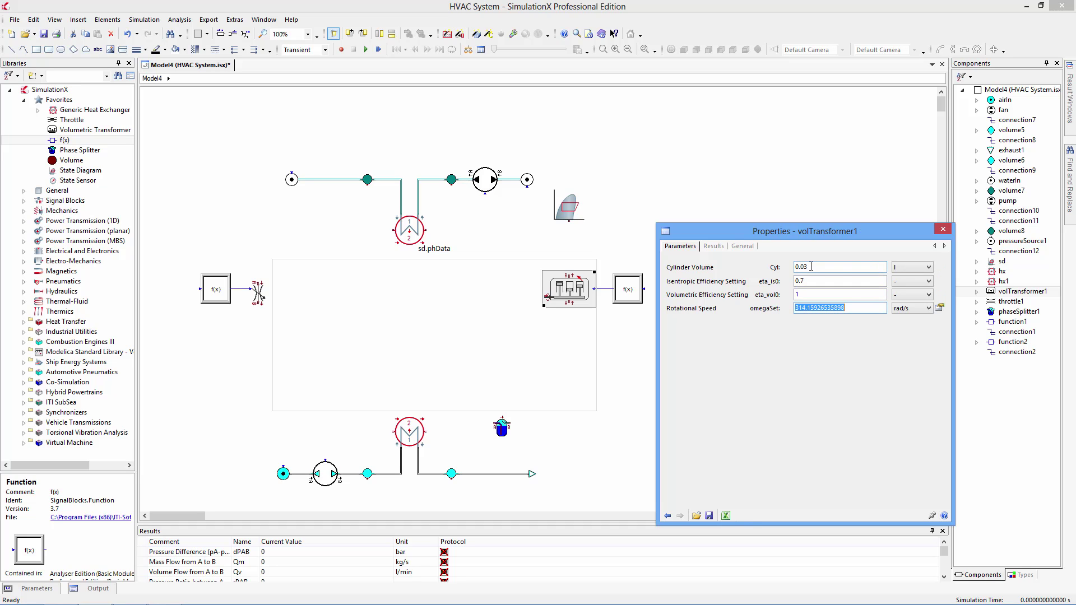
key("End")
type("*in1")
key("Return")
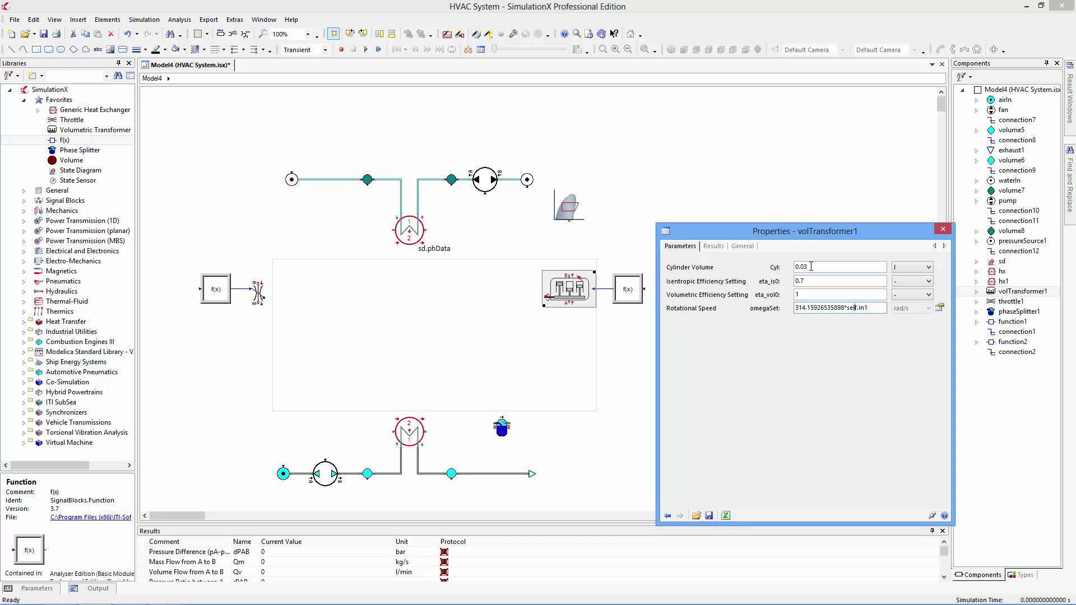
Step: Switch throttle1 to Specify cross section mode with area 2e-6*in1
double_click(258, 292)
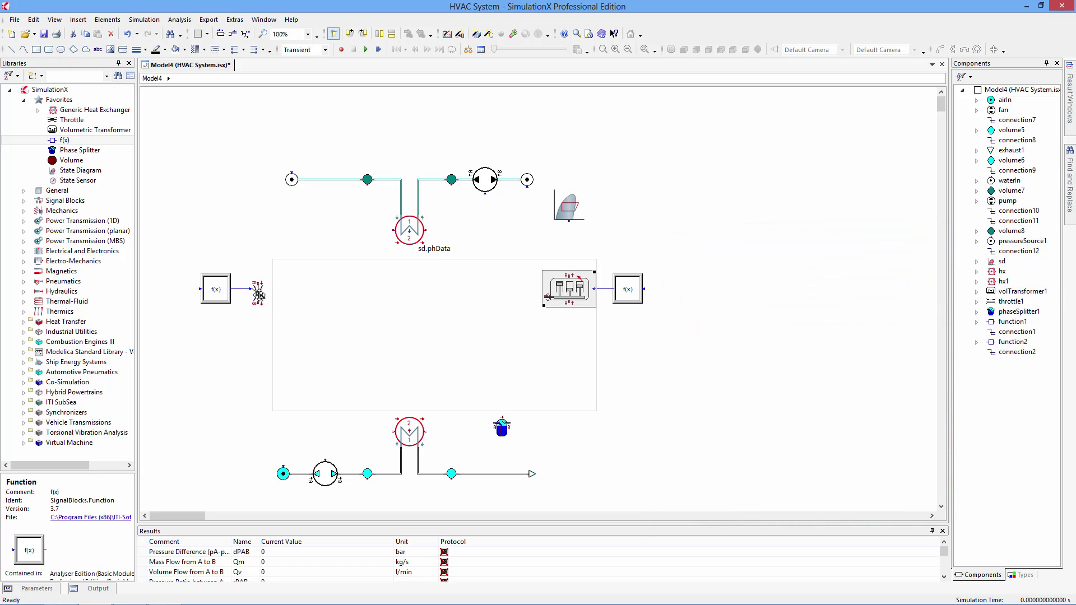
left_click(923, 333)
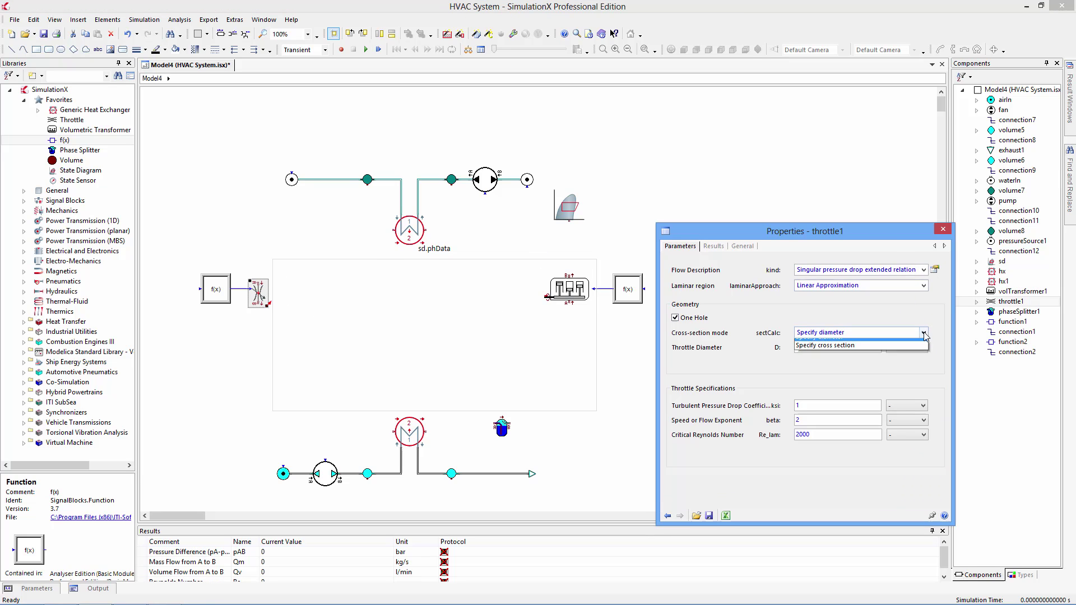
left_click(836, 348)
key("Tab")
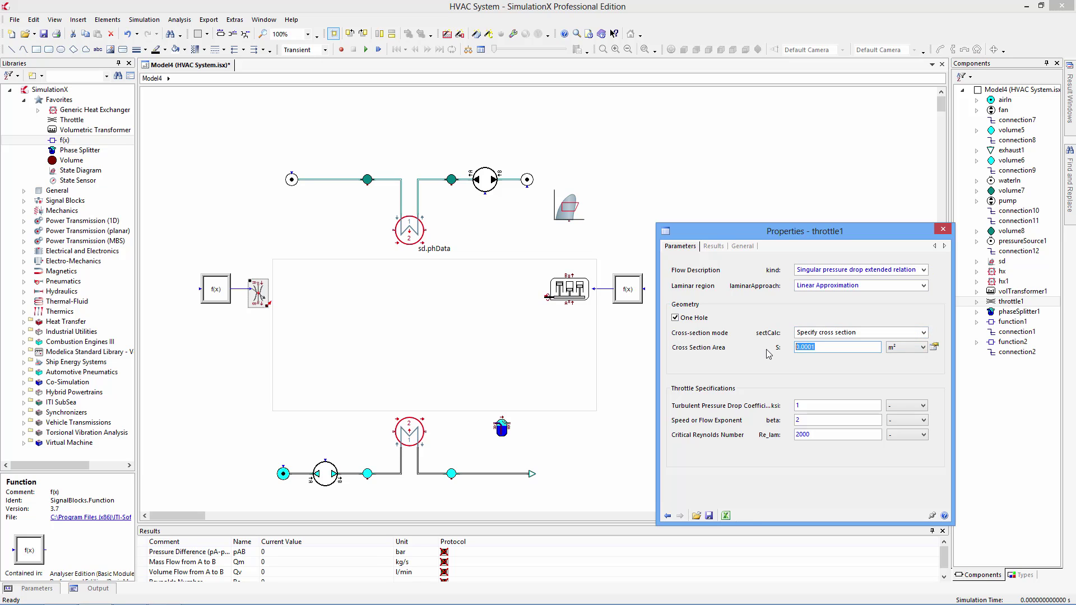
type("2e-6*in1")
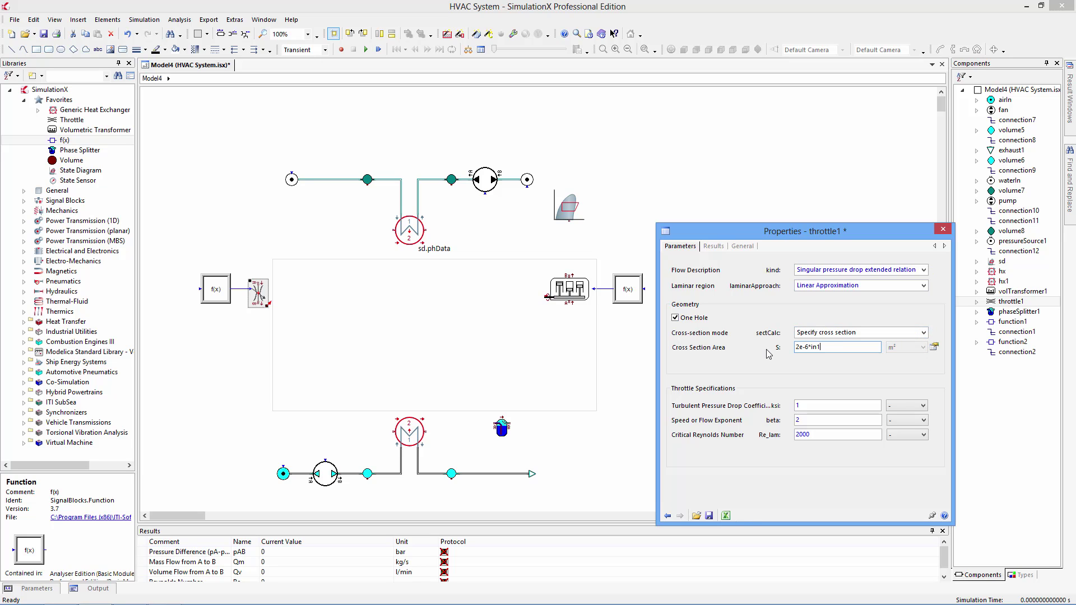
key("Return")
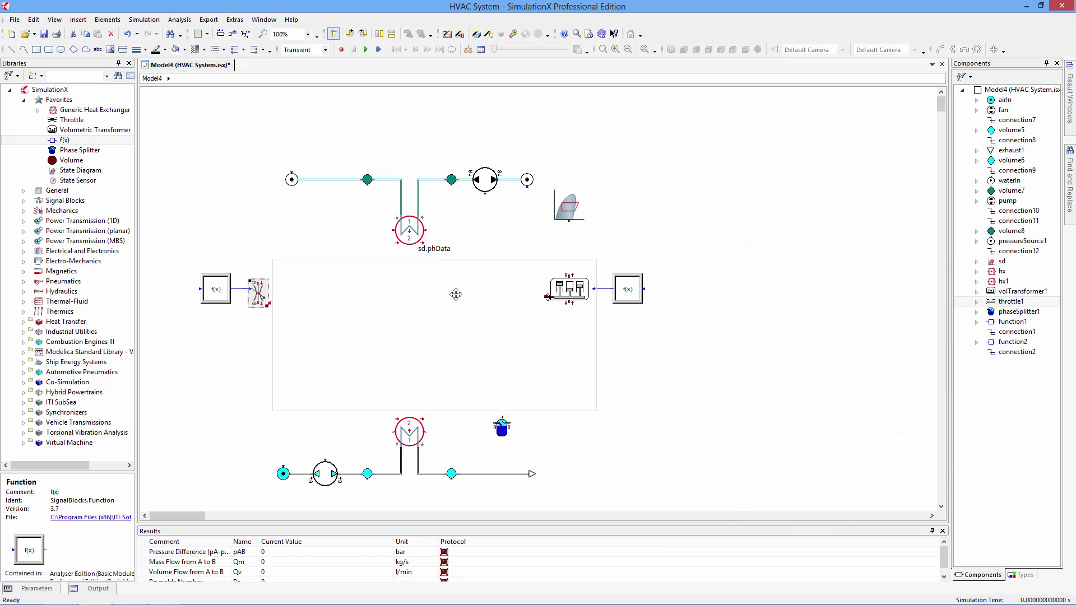
Step: Leave function1 unchanged and set function2's F expression to x
double_click(215, 291)
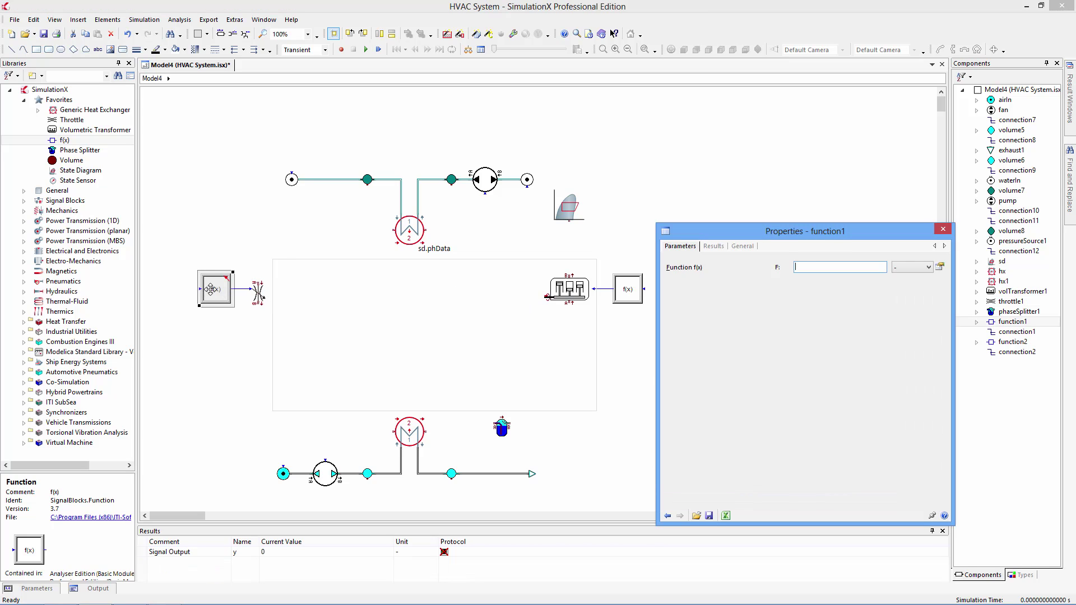
key("Escape")
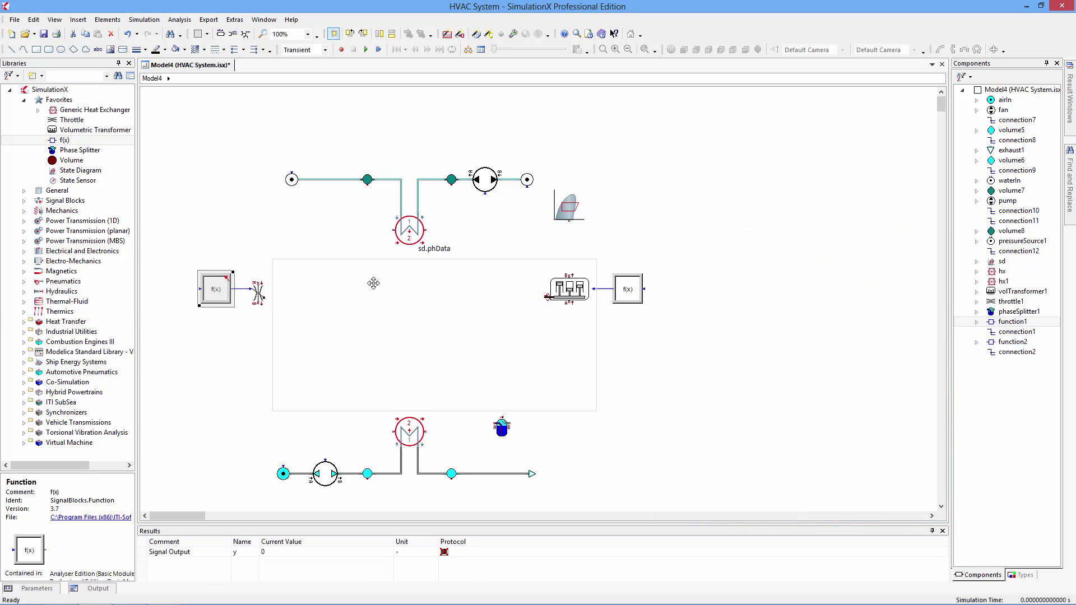
double_click(628, 293)
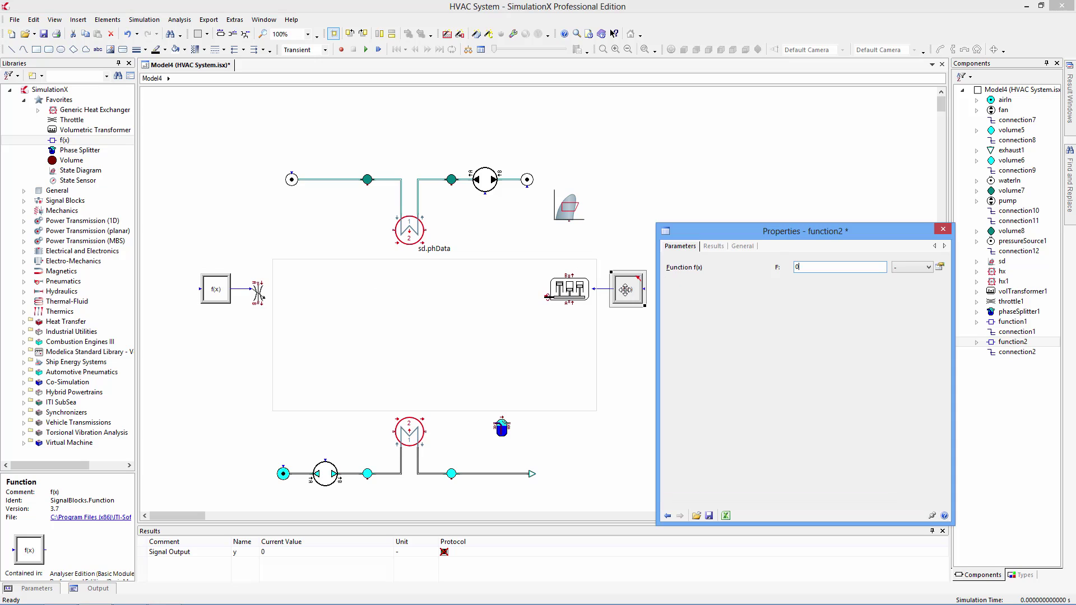
type("x")
key("Return")
left_click(732, 405)
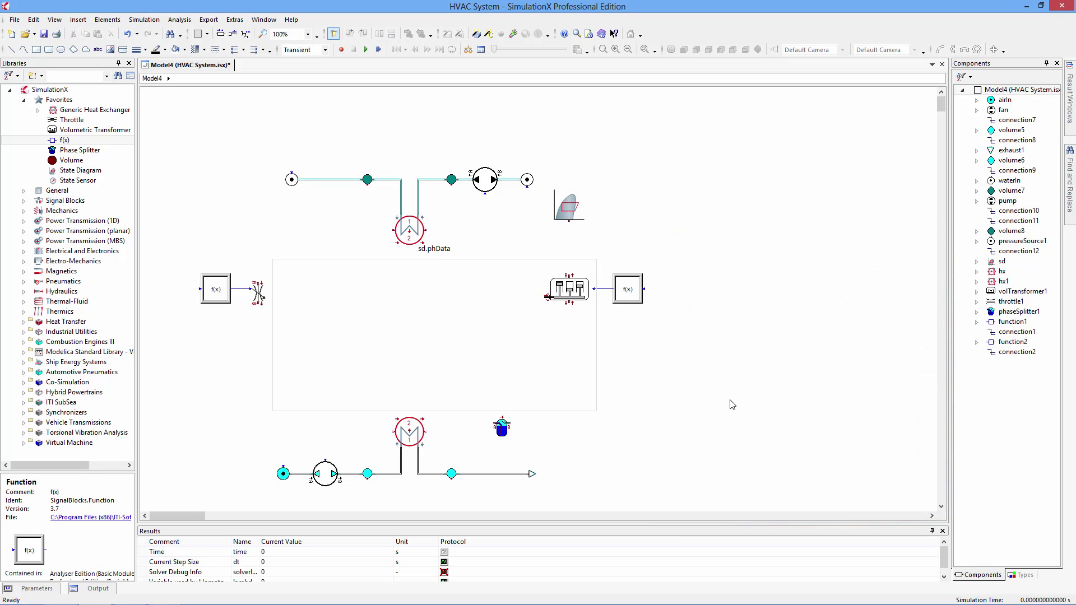
Step: Drop Volume elements on both sides of hx and hx1, plus one right of the phase splitter
left_click_drag(71, 160, 362, 226)
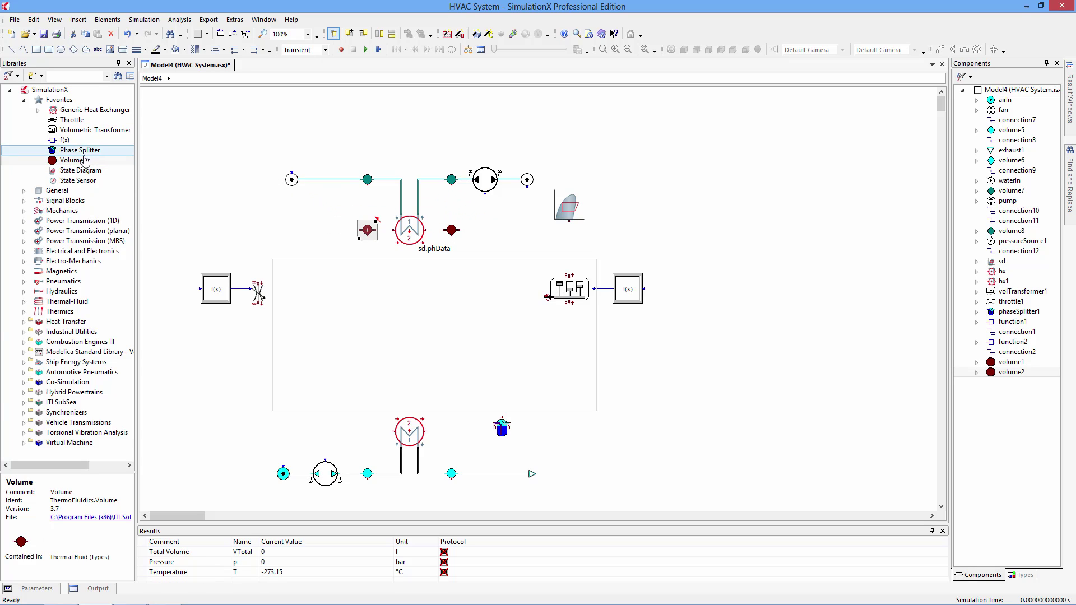
left_click_drag(71, 161, 360, 424)
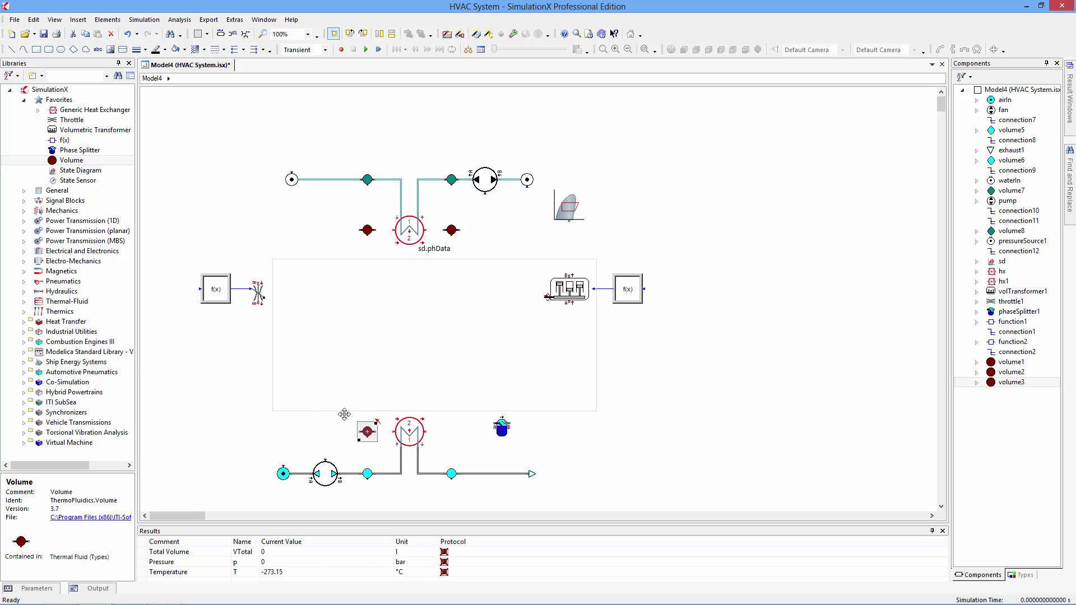
left_click(66, 162)
left_click_drag(66, 162, 444, 423)
left_click(74, 170)
left_click_drag(71, 161, 530, 427)
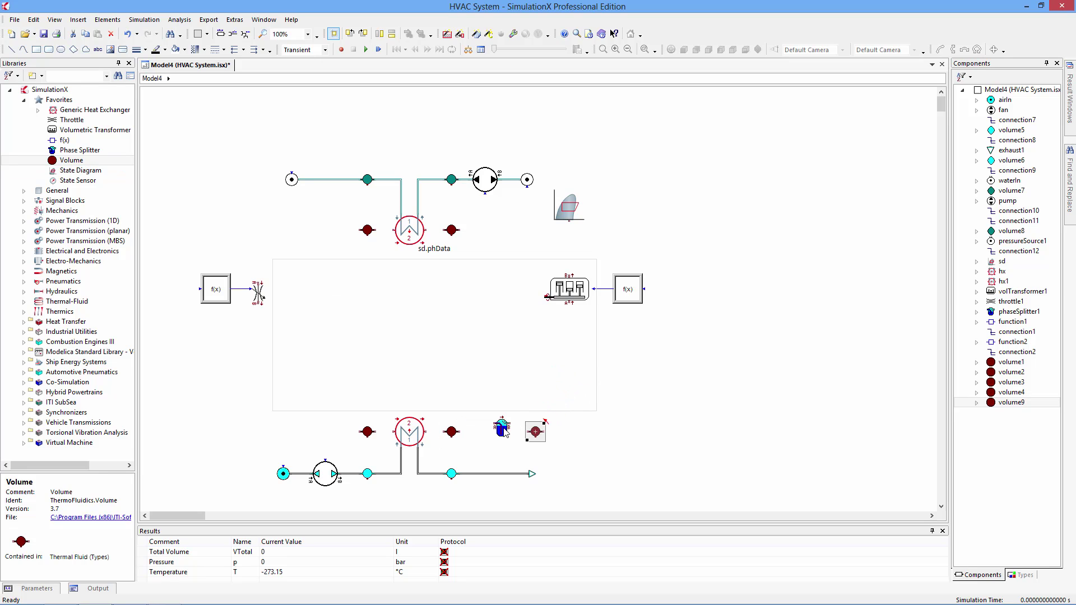
left_click(503, 431)
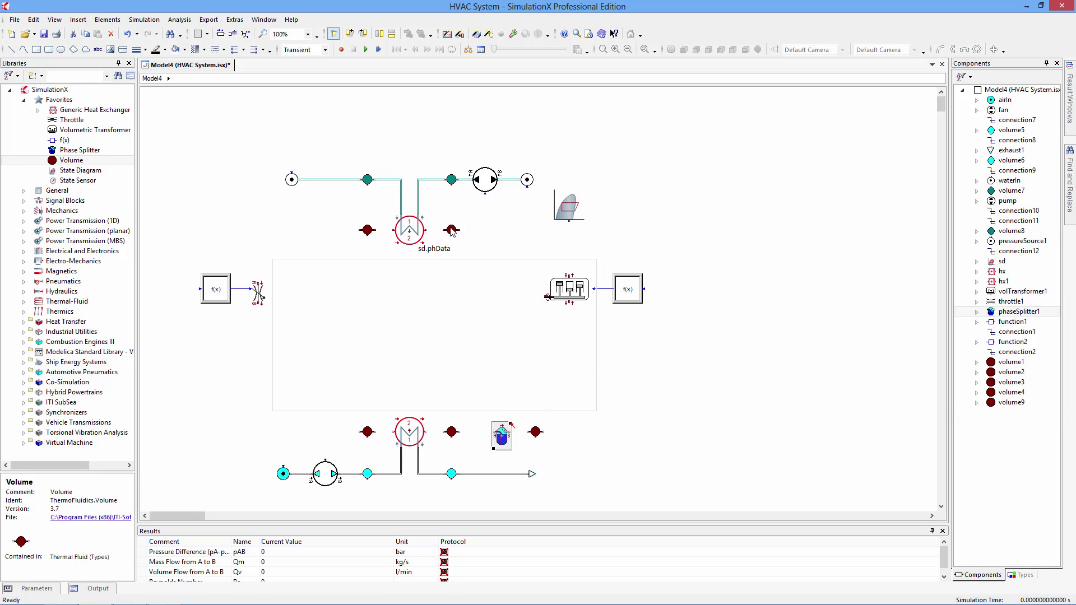
Step: Draw connections from hx to its neighbouring volume and from the phase splitter to its volume
mouse_move(443, 230)
left_mouse_down()
mouse_move(353, 235)
mouse_move(272, 272)
mouse_move(261, 292)
mouse_move(352, 398)
mouse_move(363, 434)
mouse_move(452, 432)
left_mouse_up()
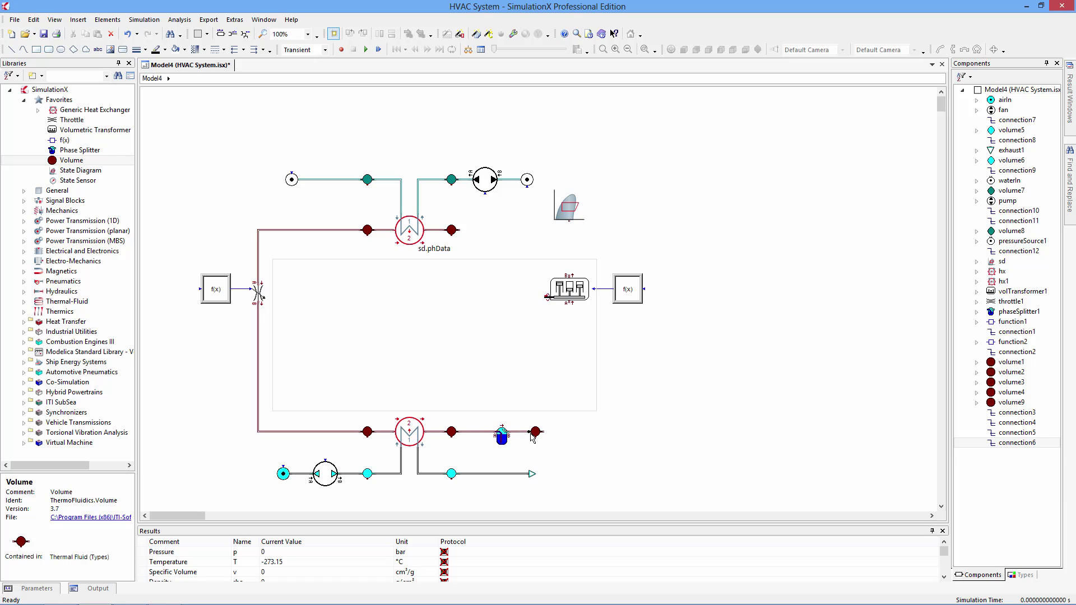
left_click_drag(532, 437, 453, 229)
Step: Choose TLK_R410A under Table-Based Fluids in the loop connection's fluid selection
double_click(337, 231)
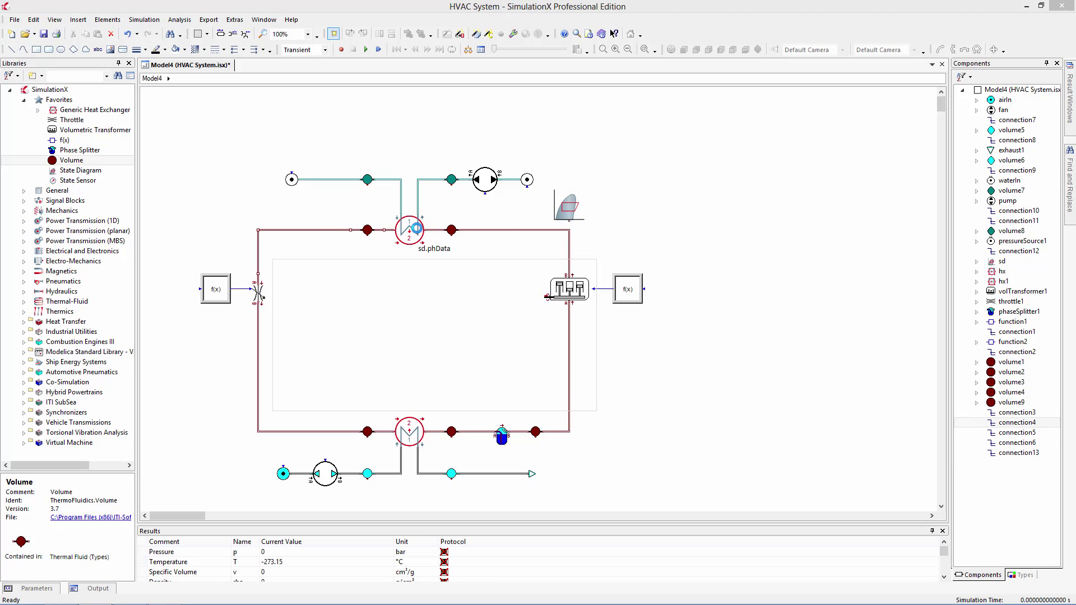
left_click(835, 274)
left_click(802, 313)
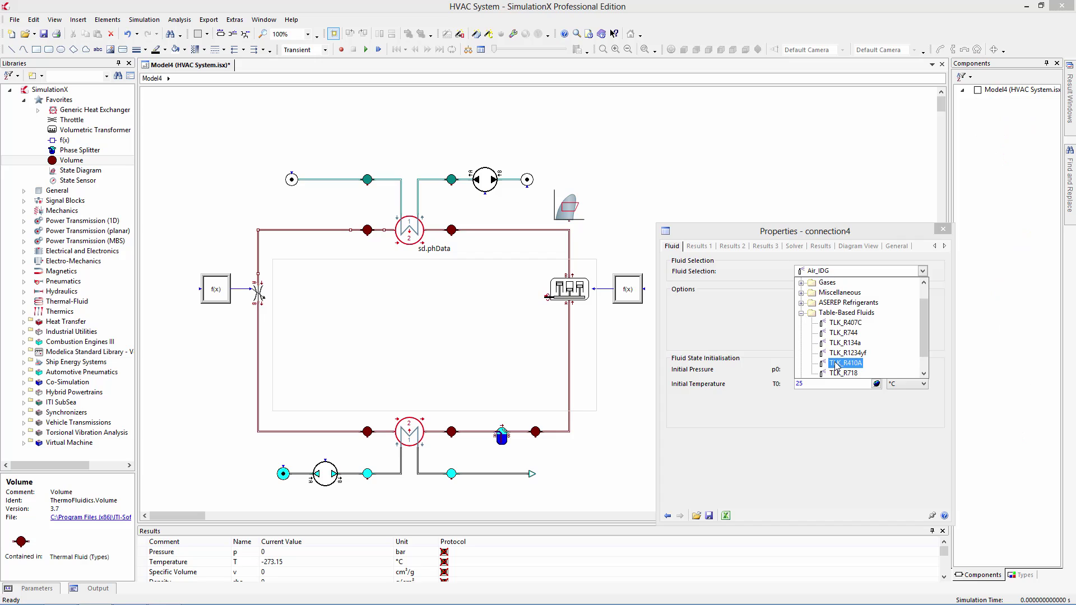
left_click(836, 363)
left_click(629, 456)
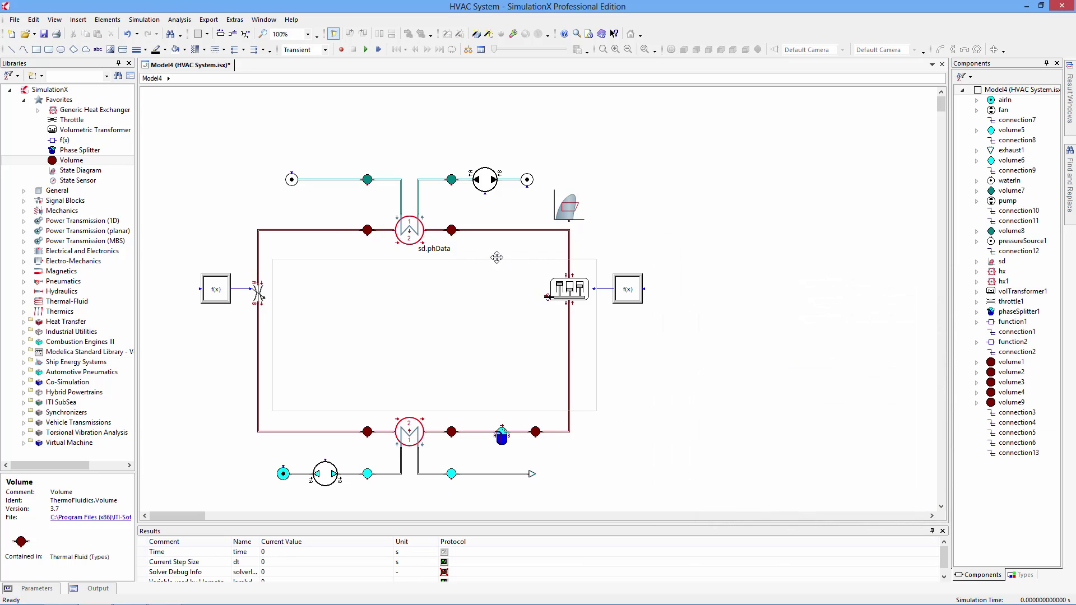
Step: Confirm initial conditions for both volumes beside the upper exchanger (26 bar, 5 °C)
double_click(451, 228)
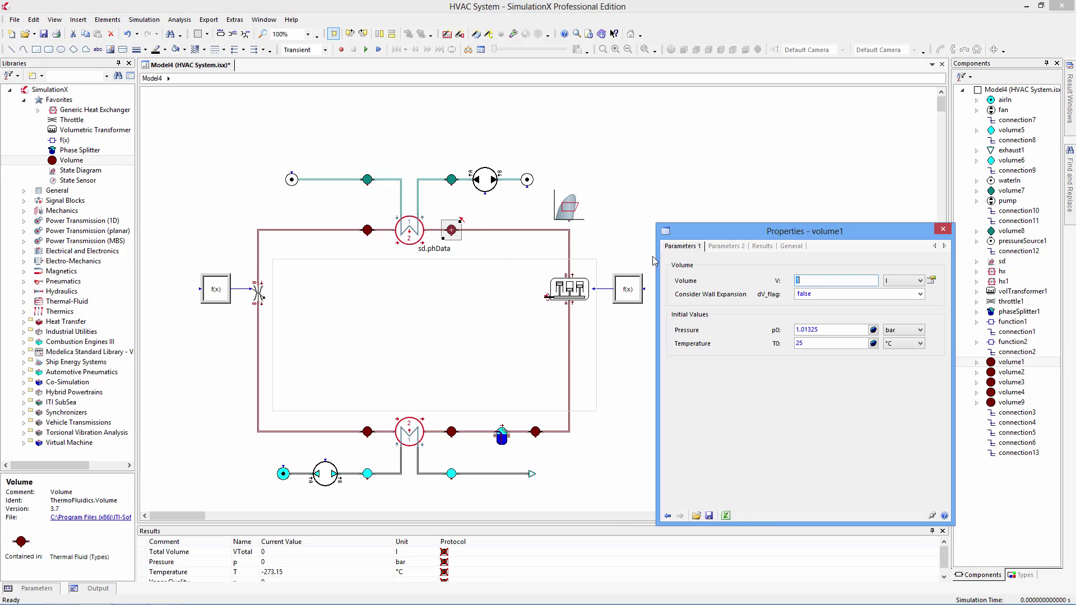
left_click(826, 328)
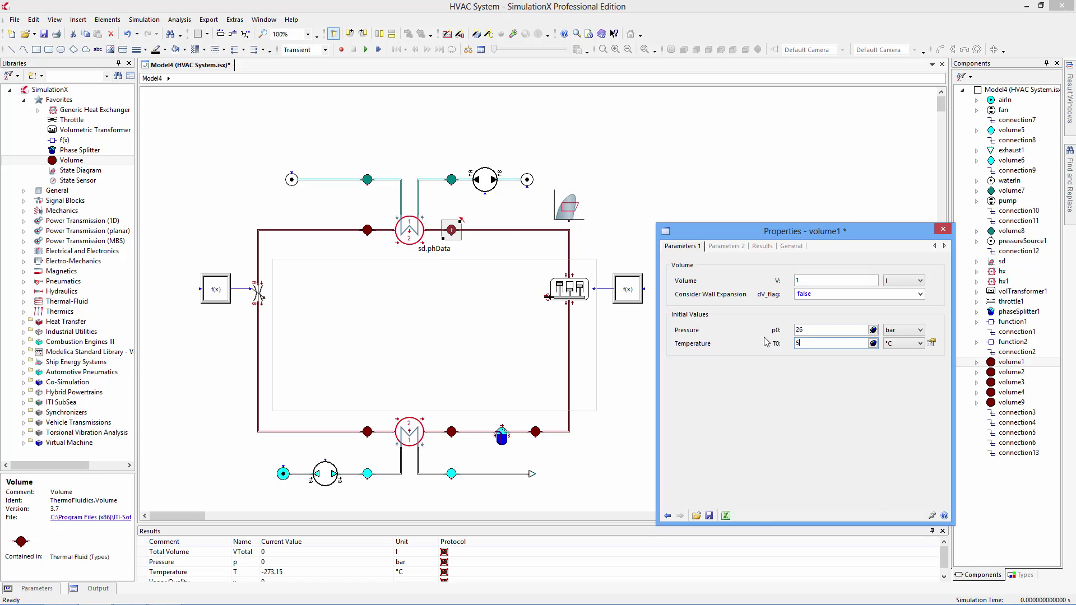
key("Return")
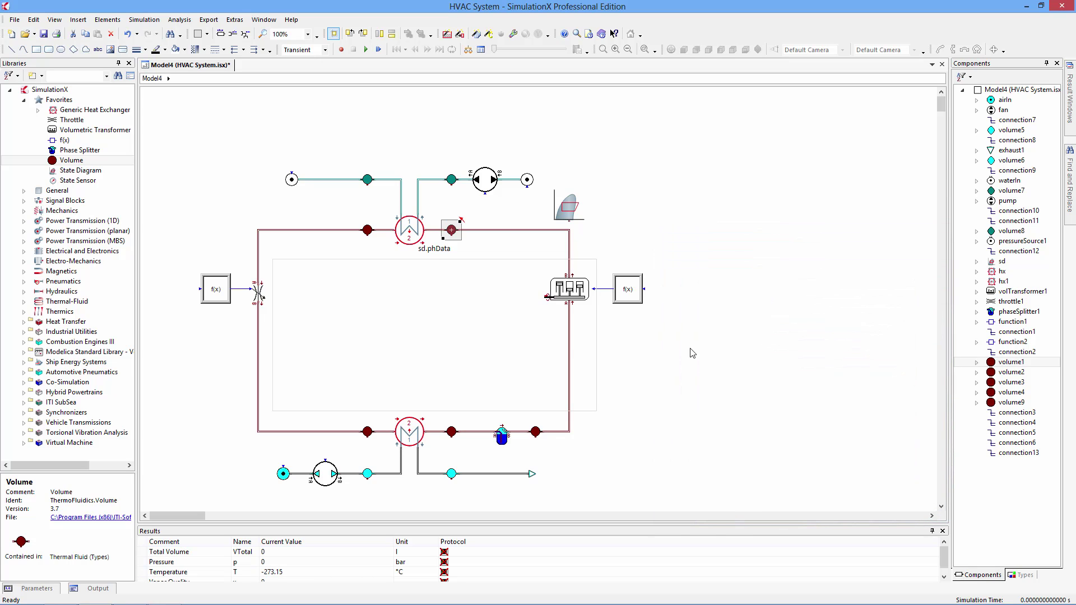
double_click(367, 230)
left_click(838, 331)
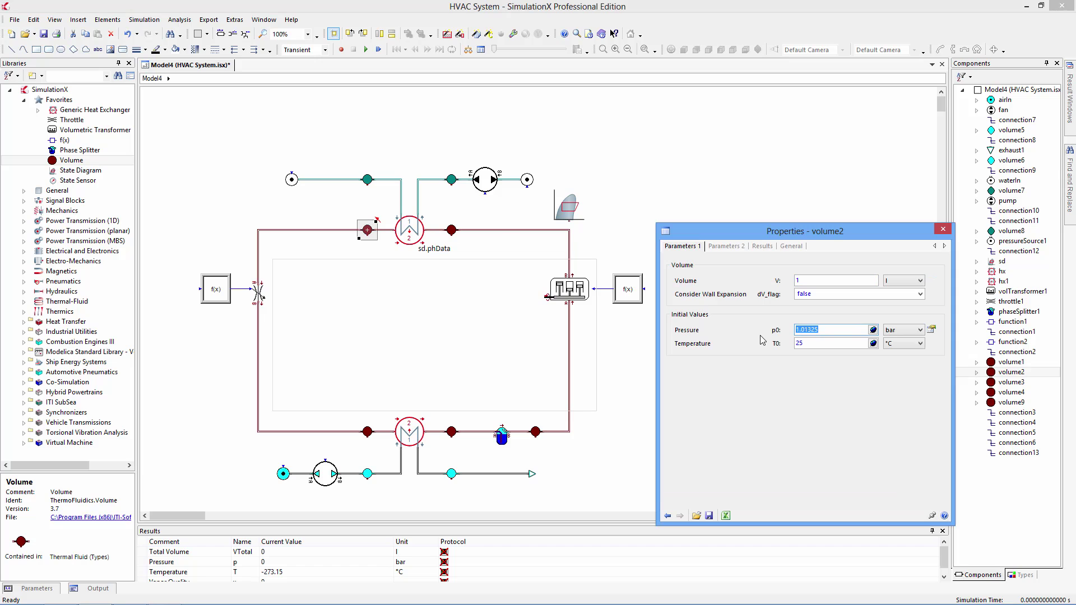
key("Return")
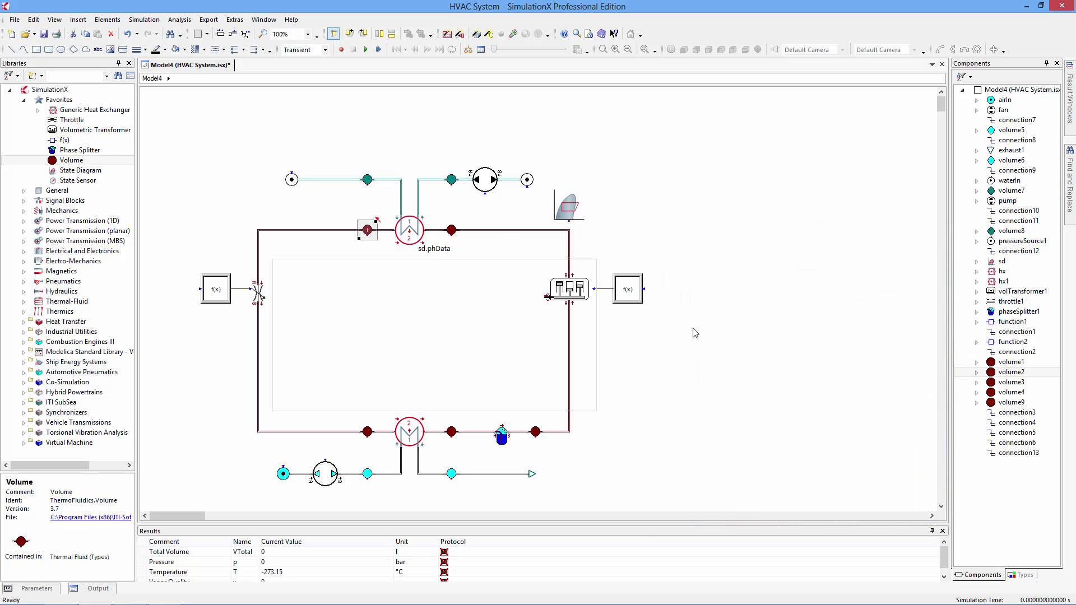
Step: Set a shared initial pressure of 1 on the three volumes along the bottom
left_click(367, 431)
left_click(451, 432, "ctrl")
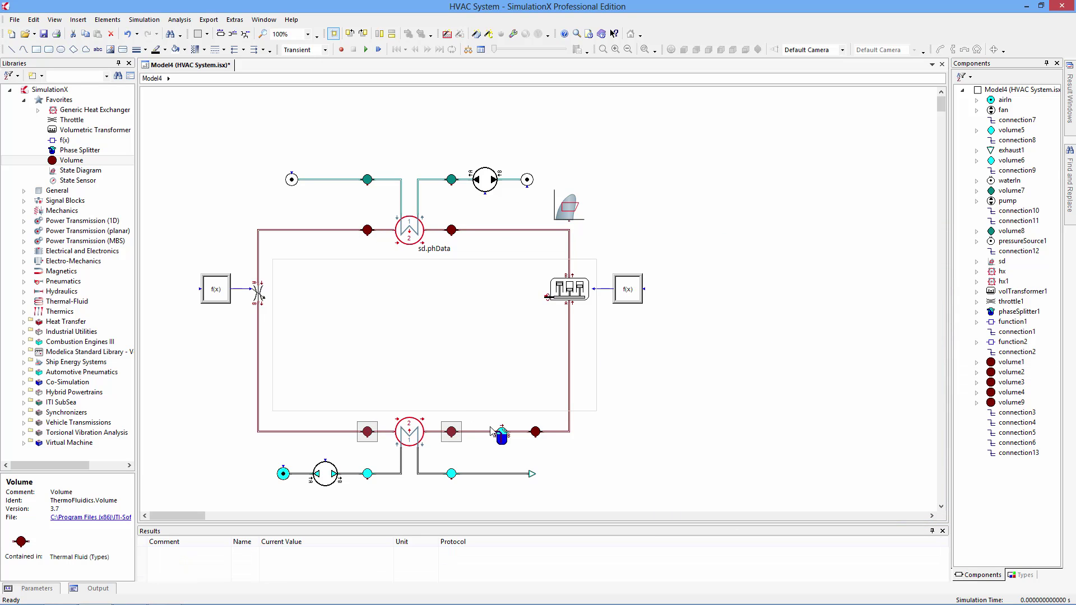
double_click(535, 431, "ctrl")
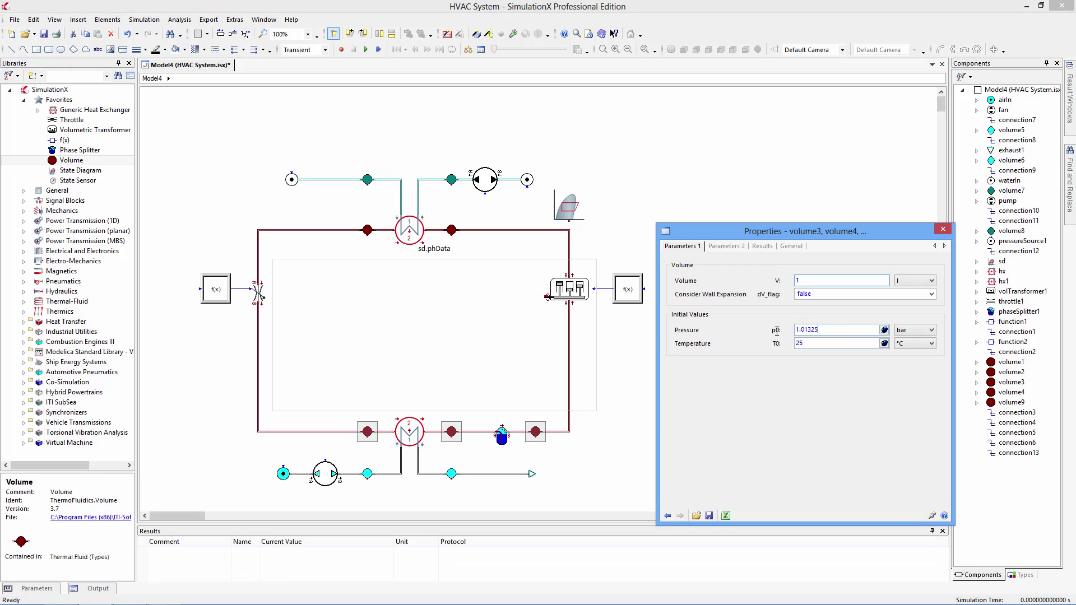
key("ctrl+a")
type("1")
key("Return")
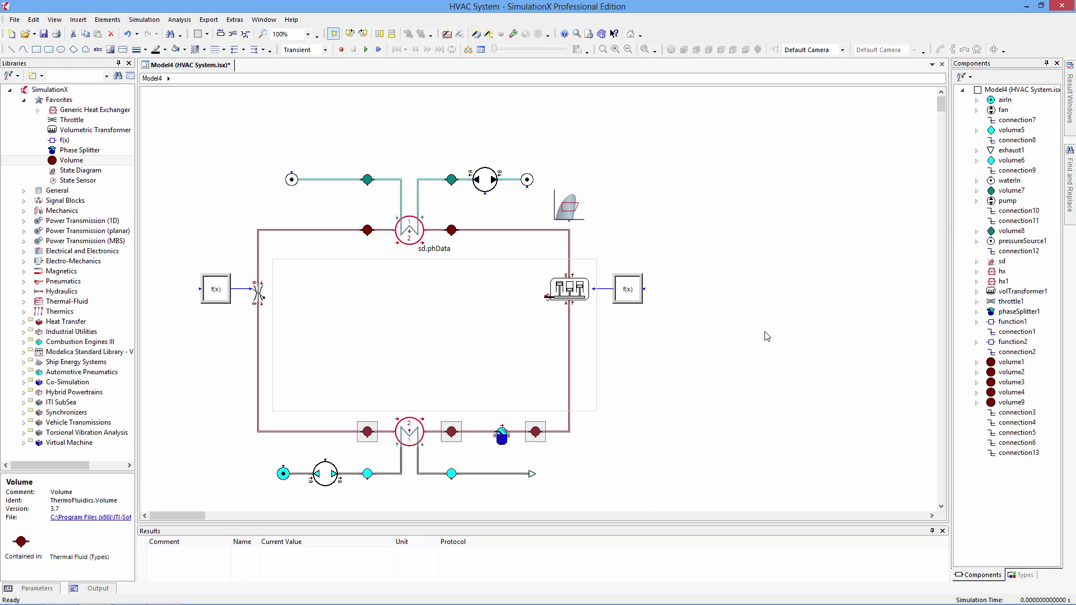
left_click(661, 449)
Step: Initialise connection5 by vapor quality: R410A at 15 bar with x0 = 0.2
double_click(339, 432)
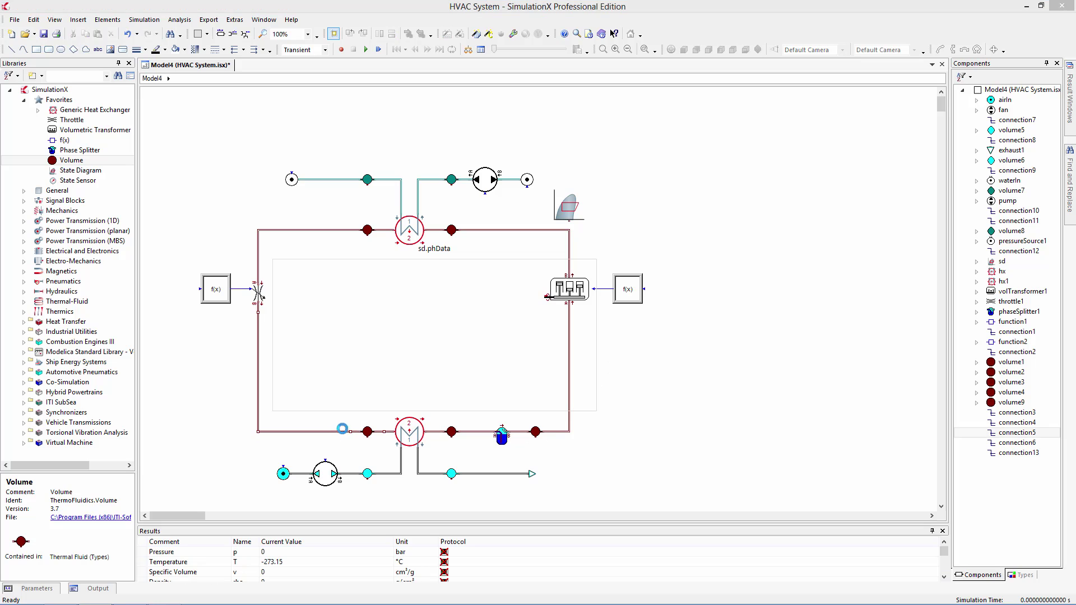
left_click(675, 301)
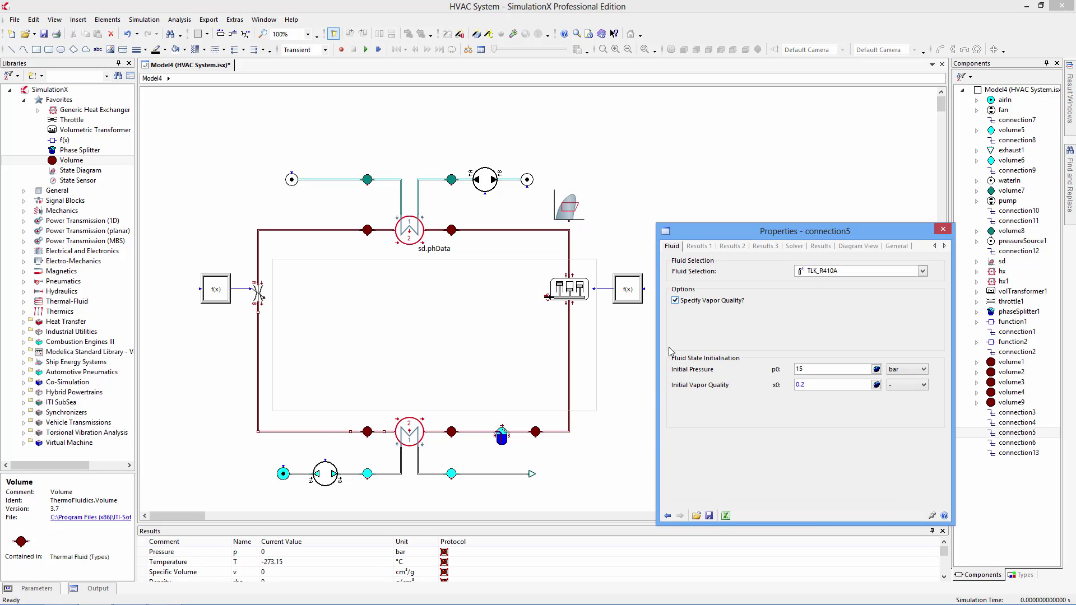
left_click(618, 472)
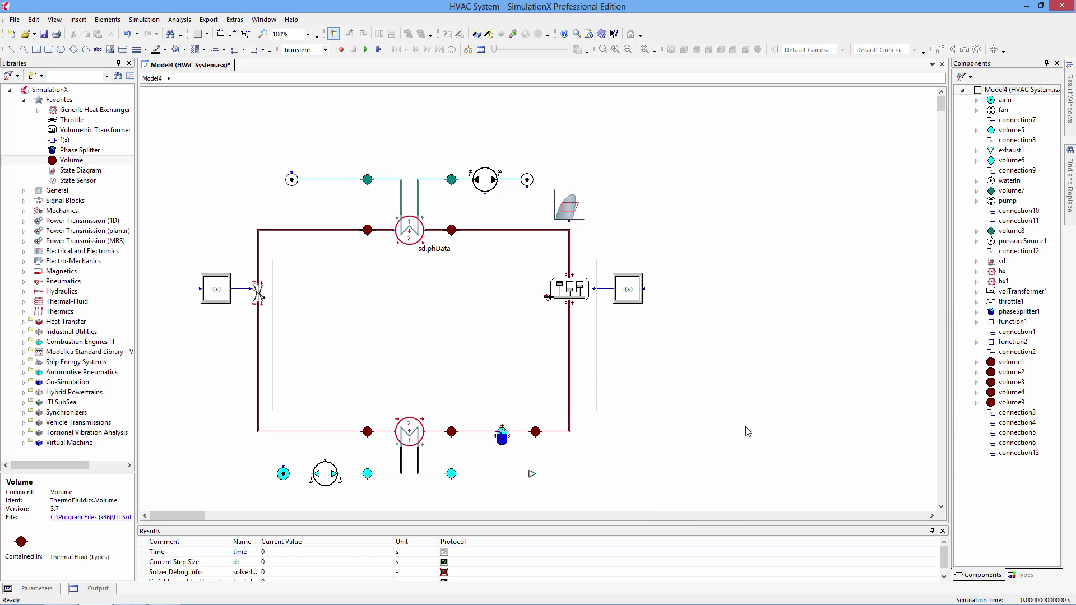
Step: Insert two vertical slider controls, one beside the left f(x) block and one beside the right f(x) block
left_click(78, 20)
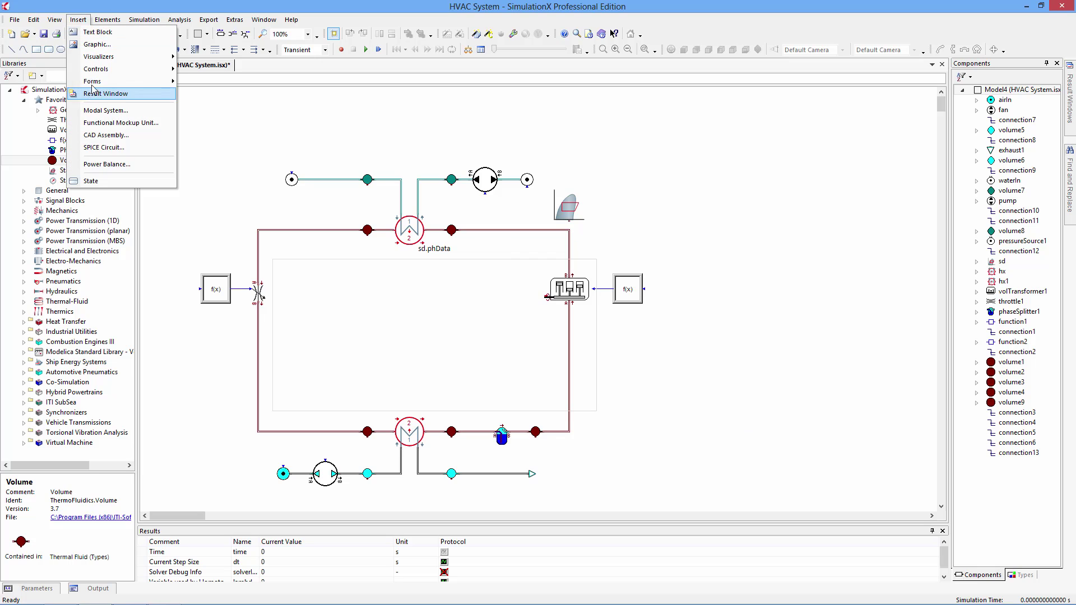
mouse_move(108, 69)
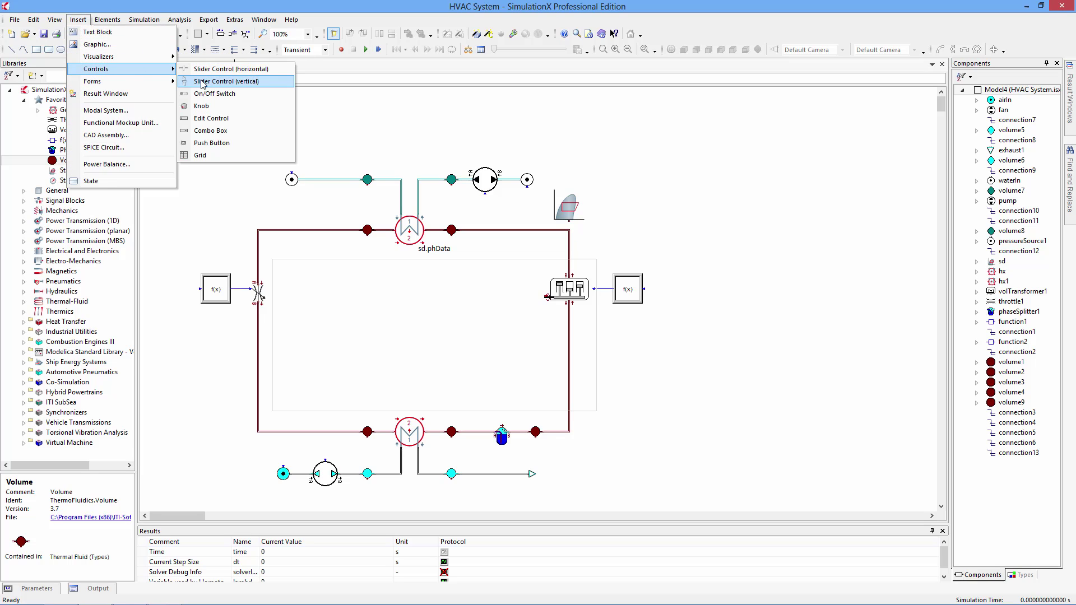
left_click(210, 81)
left_click_drag(187, 163, 185, 287)
left_click(78, 20)
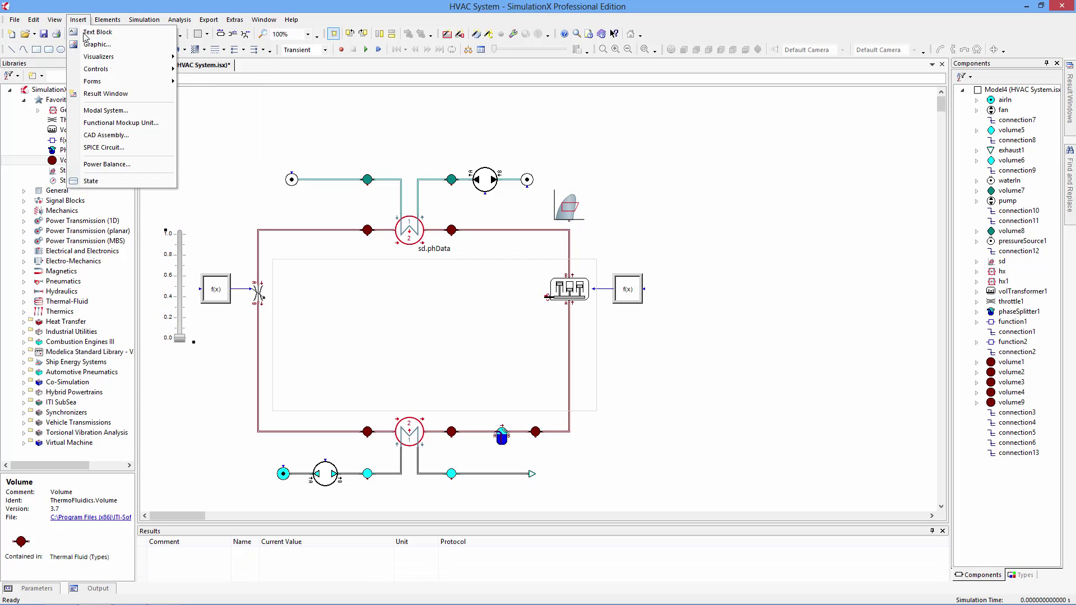
mouse_move(112, 69)
left_click(201, 81)
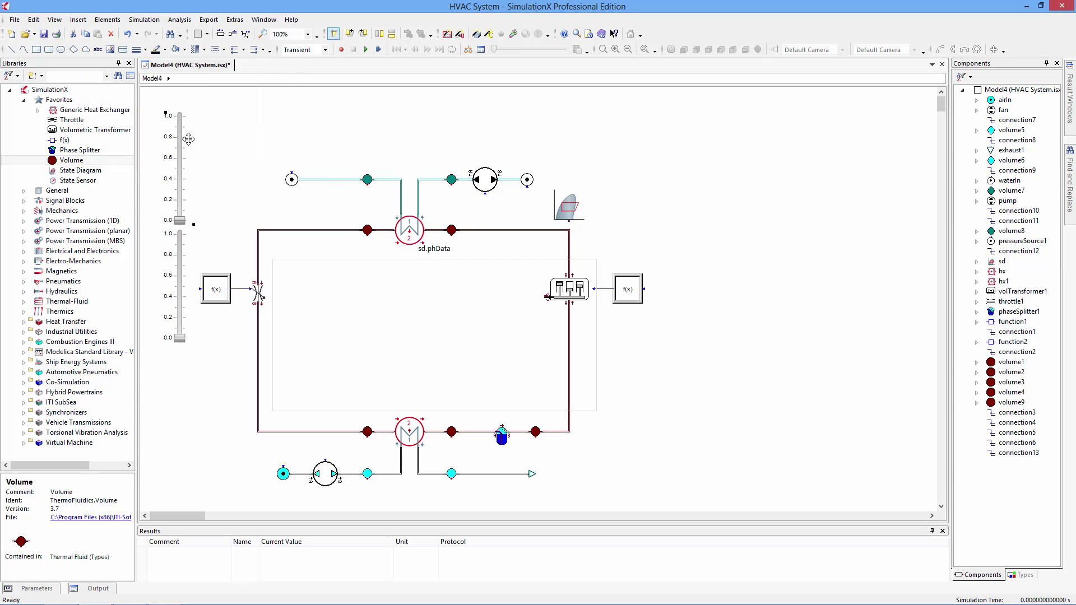
left_click_drag(206, 150, 692, 230)
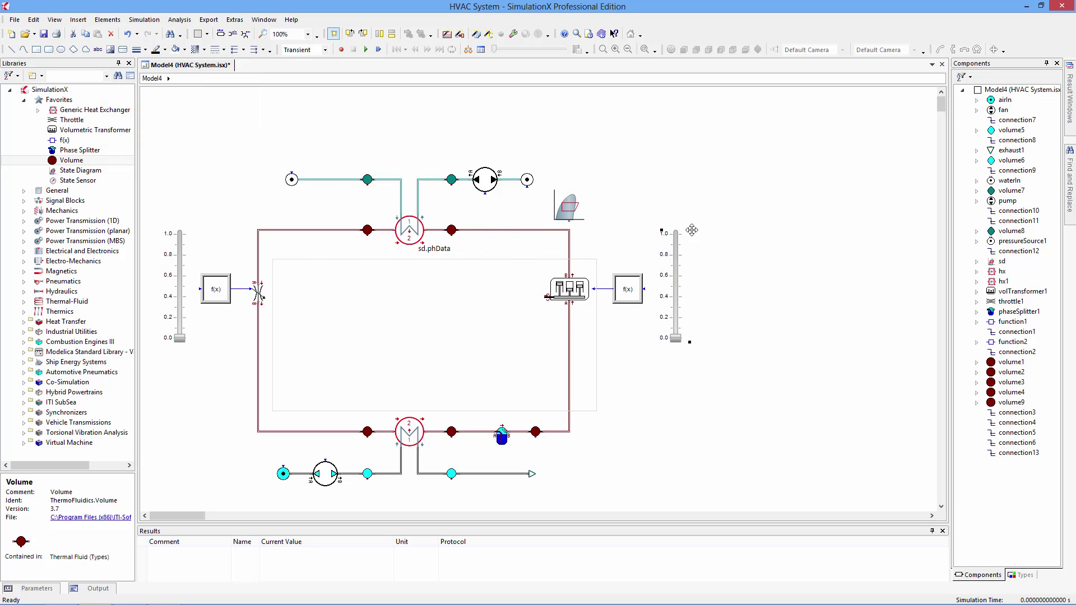
Step: Link the left slider to the variable function1.F
double_click(170, 265)
left_click(643, 204)
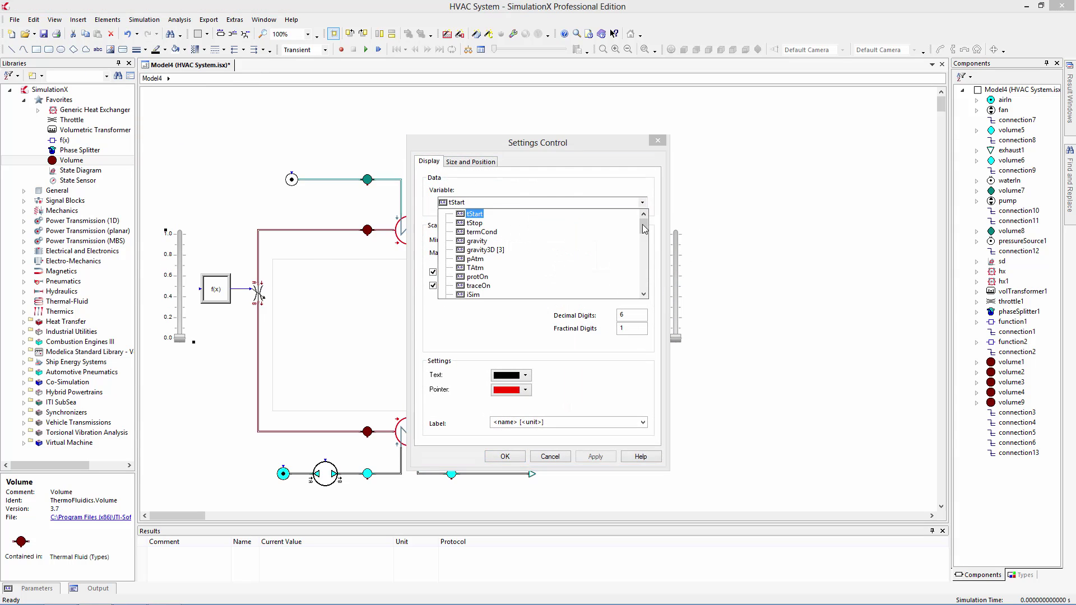
left_click_drag(644, 220, 646, 272)
left_click(447, 259)
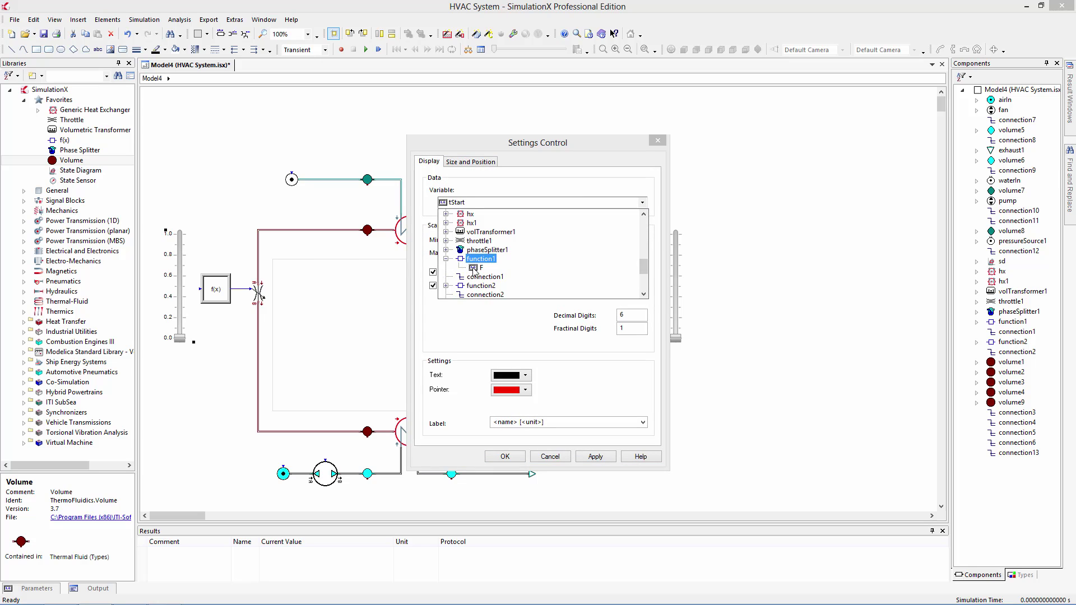
left_click(476, 270)
left_click(514, 458)
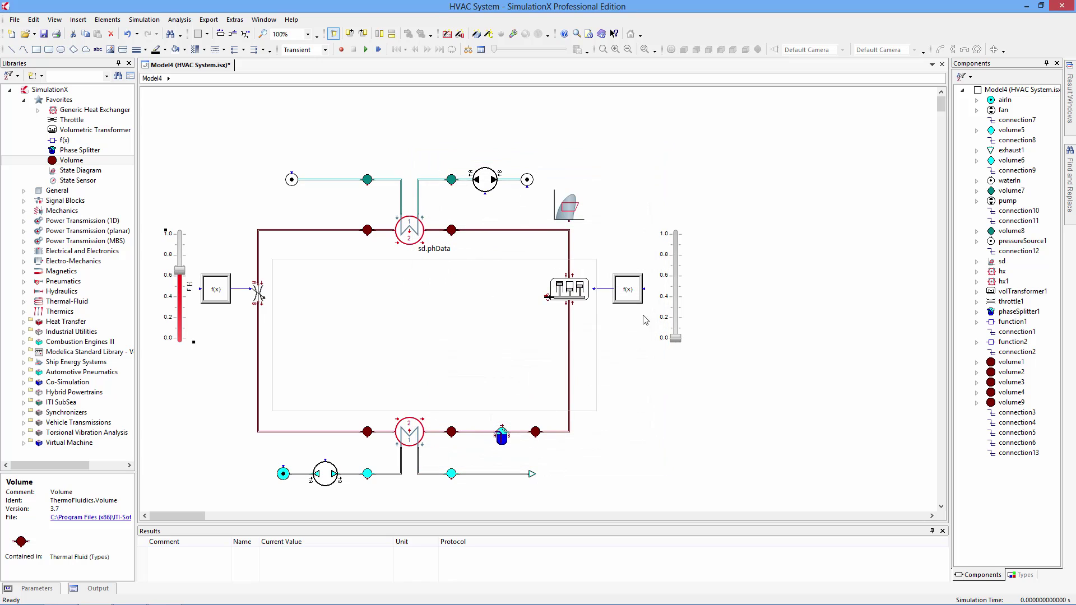
Step: Link the right slider to the variable function2.F
double_click(666, 286)
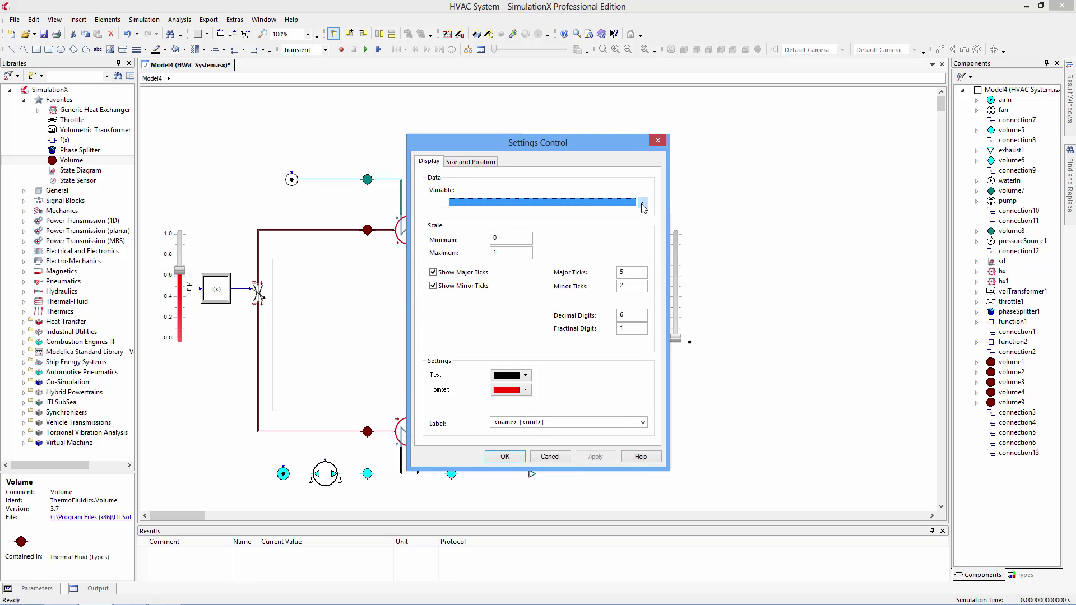
left_click(643, 203)
left_click_drag(644, 228, 649, 277)
left_click(446, 277)
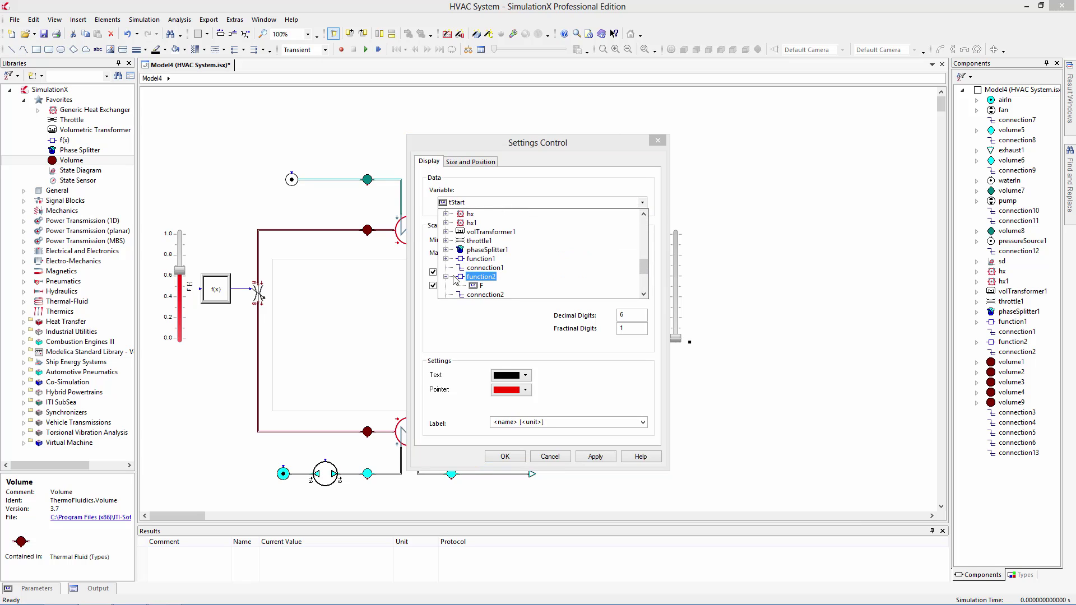
left_click(470, 286)
left_click(505, 457)
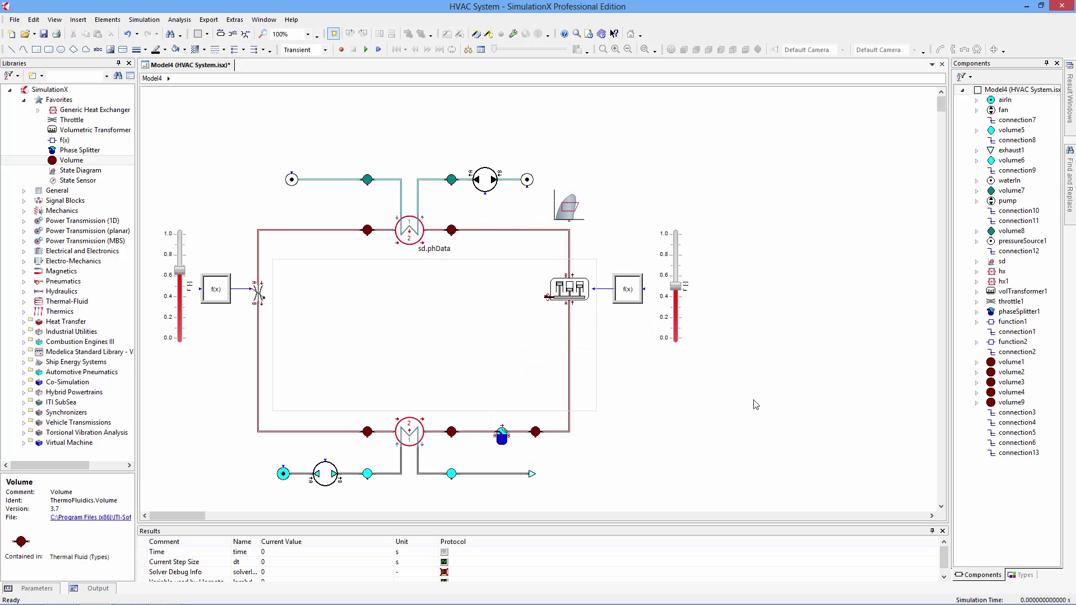
Step: Place three State Sensors from Favorites on corners of the refrigerant loop
left_click_drag(78, 180, 253, 209)
left_click_drag(99, 182, 230, 411)
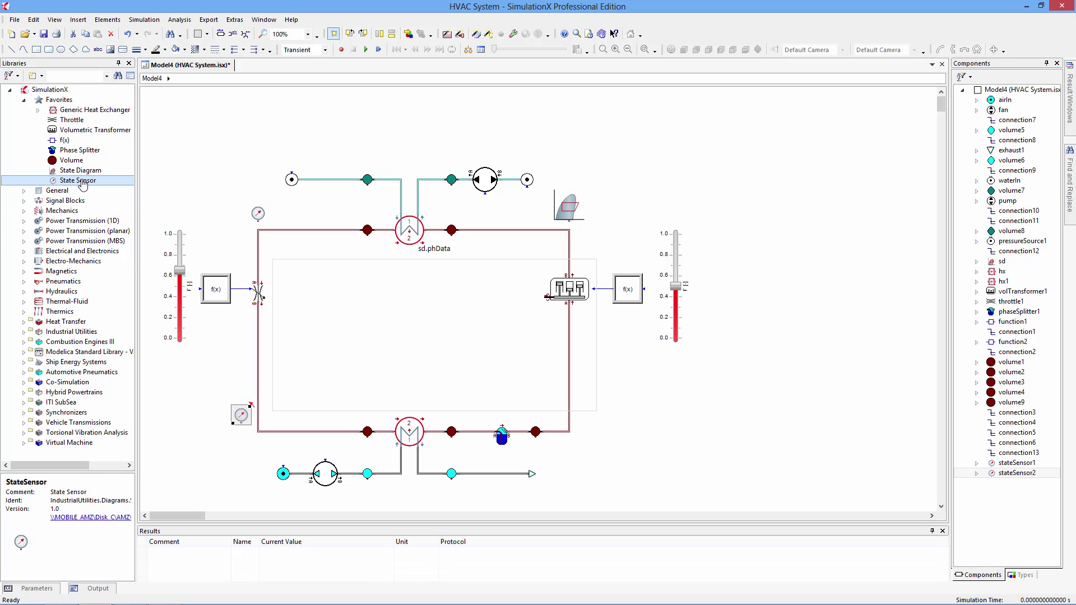
left_click_drag(100, 182, 570, 433)
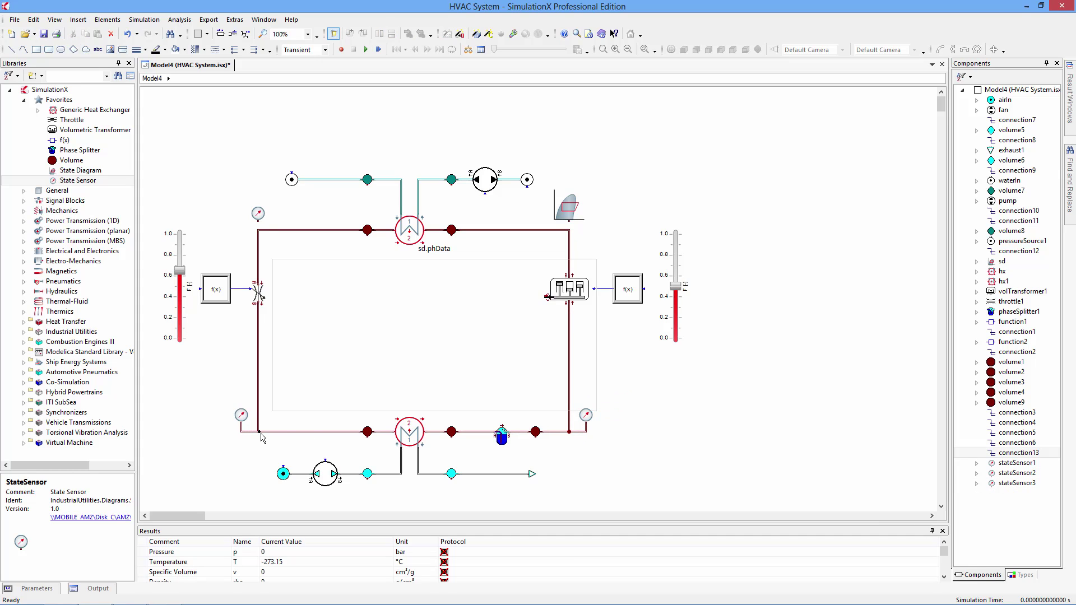
left_click(259, 432)
left_click(261, 230)
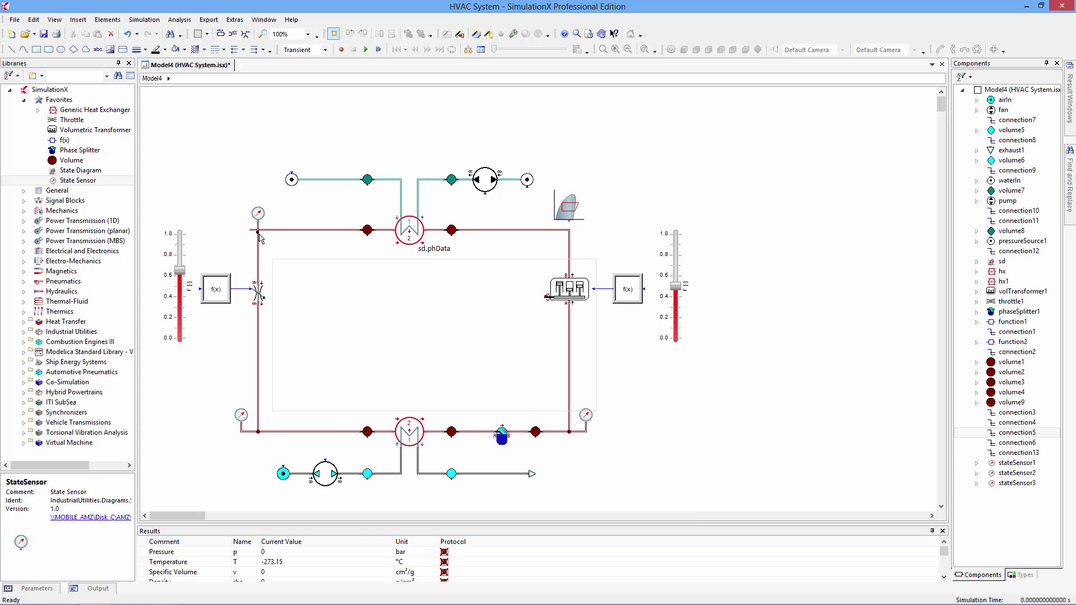
left_click(570, 227)
Step: Set stateIndex to 3 on the bottom-left sensor and 4 on the bottom-right sensor
double_click(242, 415)
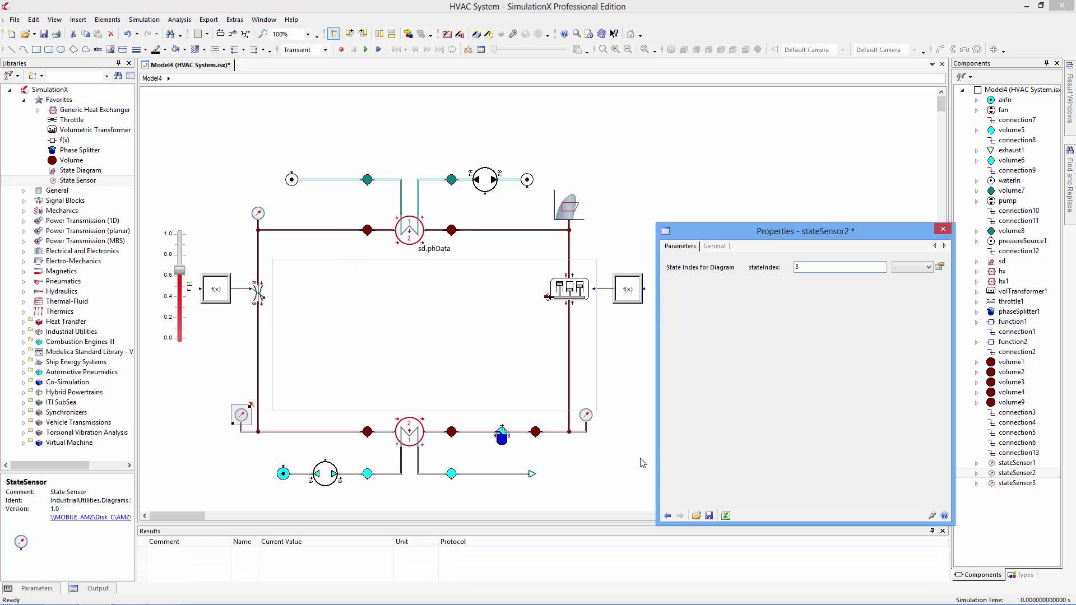
double_click(586, 415)
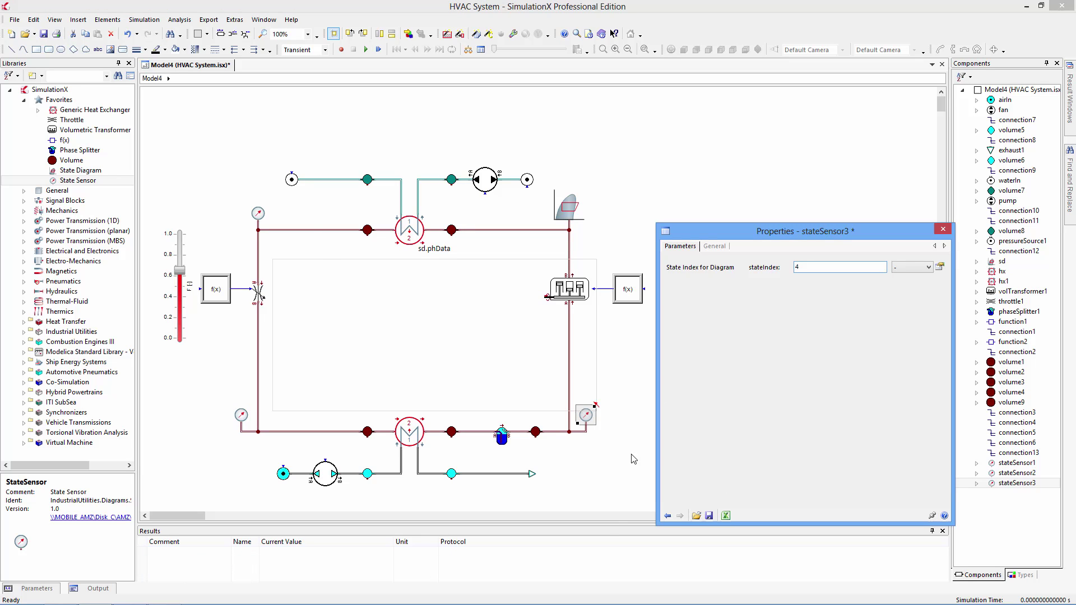
left_click(622, 496)
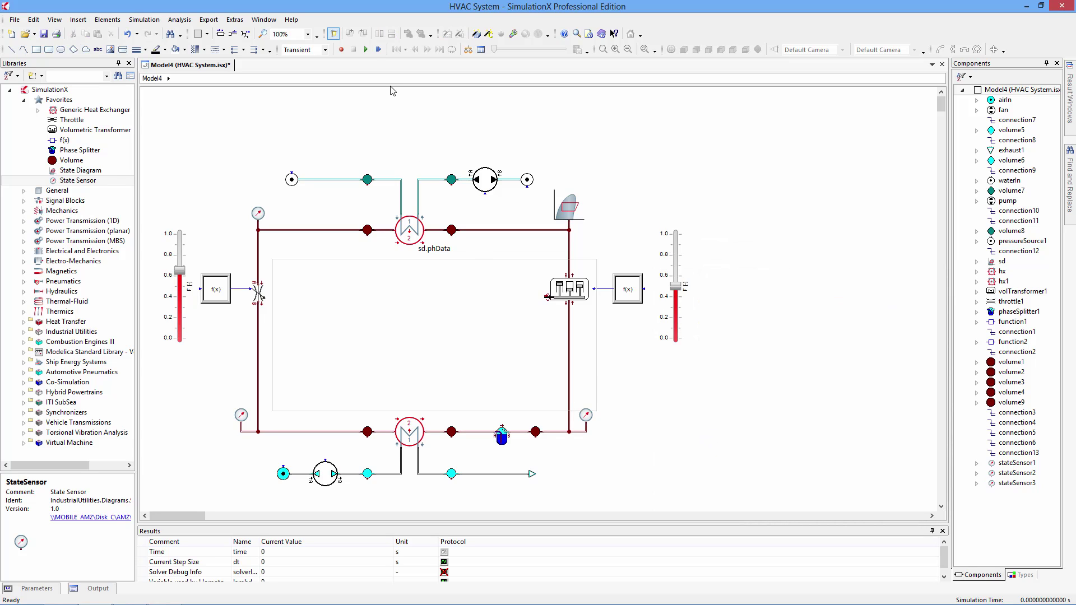
Step: Start the simulation to plot the refrigerant cycle on the p-h diagram
left_click(365, 50)
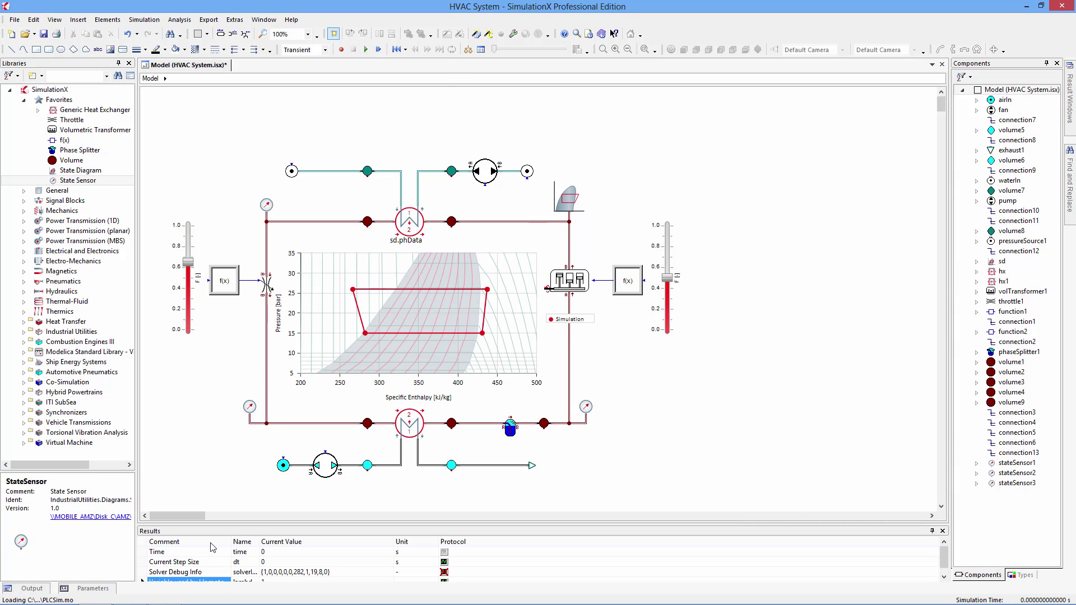